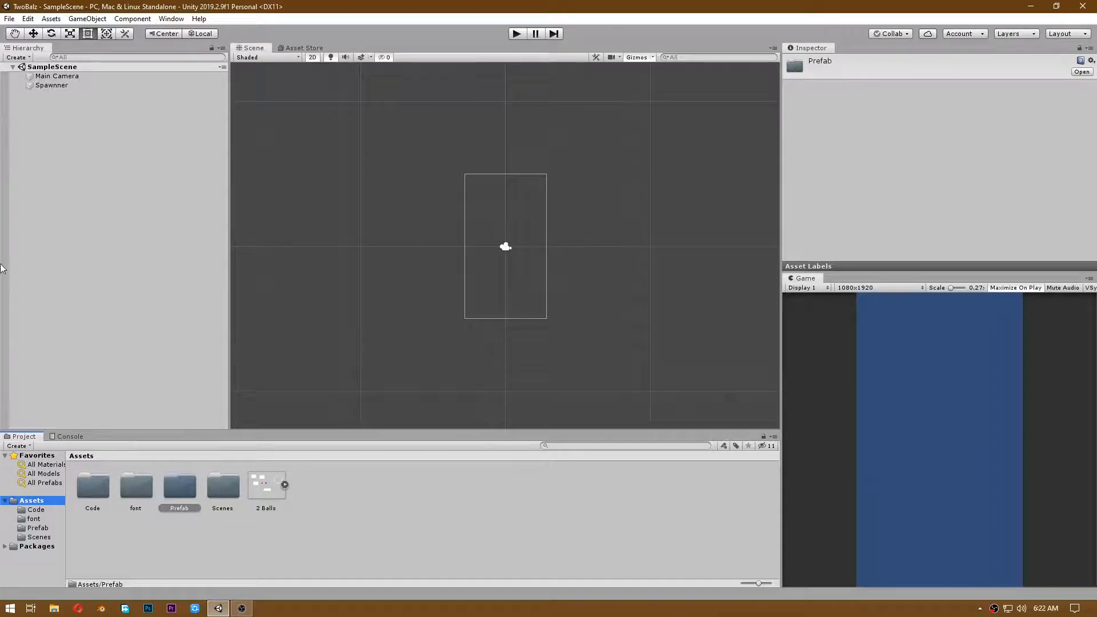
- Add a UI canvas to the scene and frame it in the scene view
{"action": "left_click", "coordinate": [83, 199]}
{"action": "right_click", "coordinate": [77, 208]}
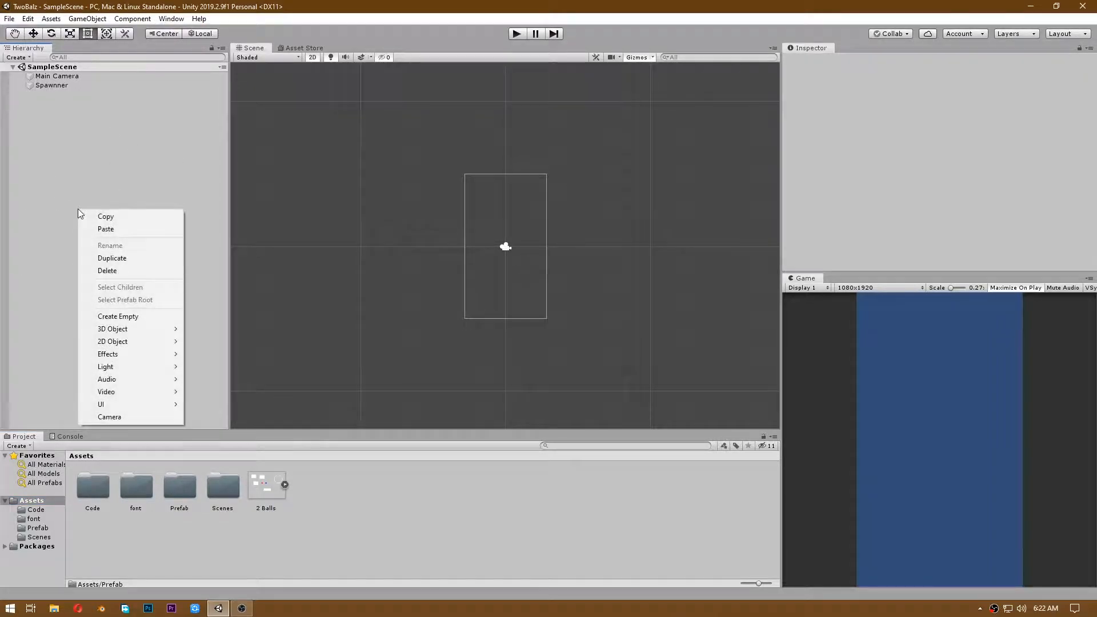
{"action": "mouse_move", "coordinate": [133, 404]}
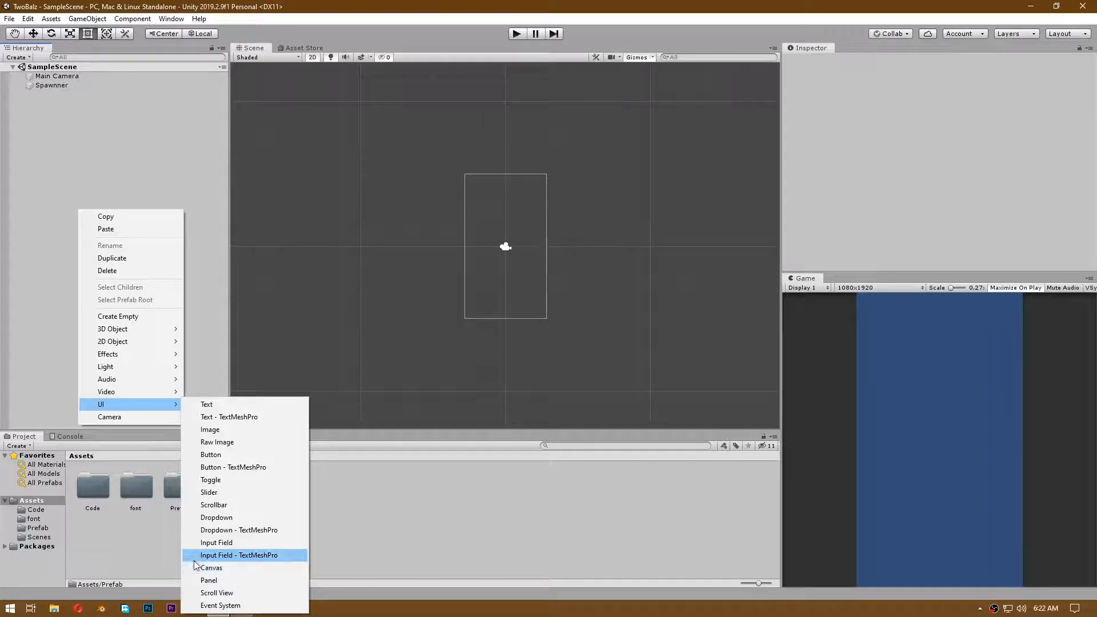
{"action": "left_click", "coordinate": [211, 567]}
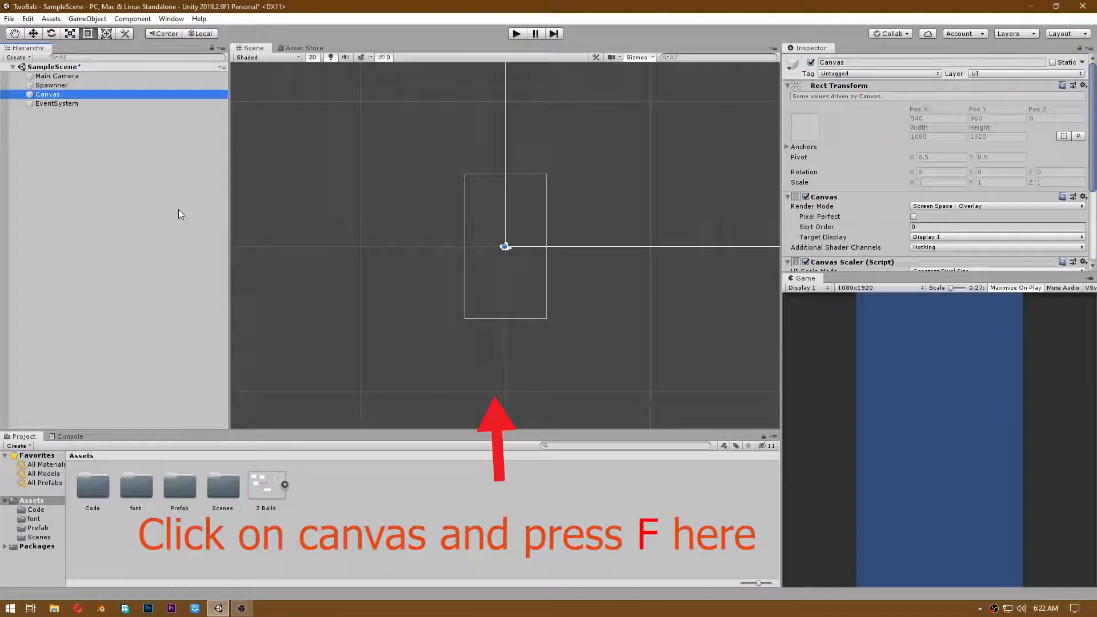
{"action": "left_click", "coordinate": [67, 247]}
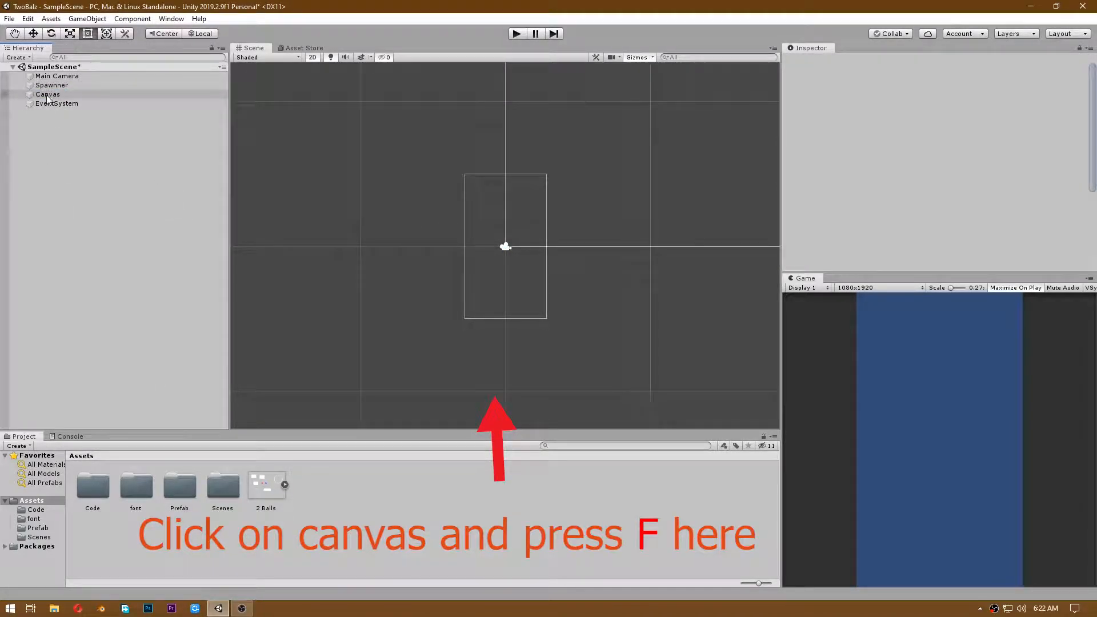
{"action": "left_click", "coordinate": [48, 95]}
{"action": "key", "text": "f"}
{"action": "scroll", "coordinate": [599, 180], "scroll_direction": "up", "scroll_amount": 5}
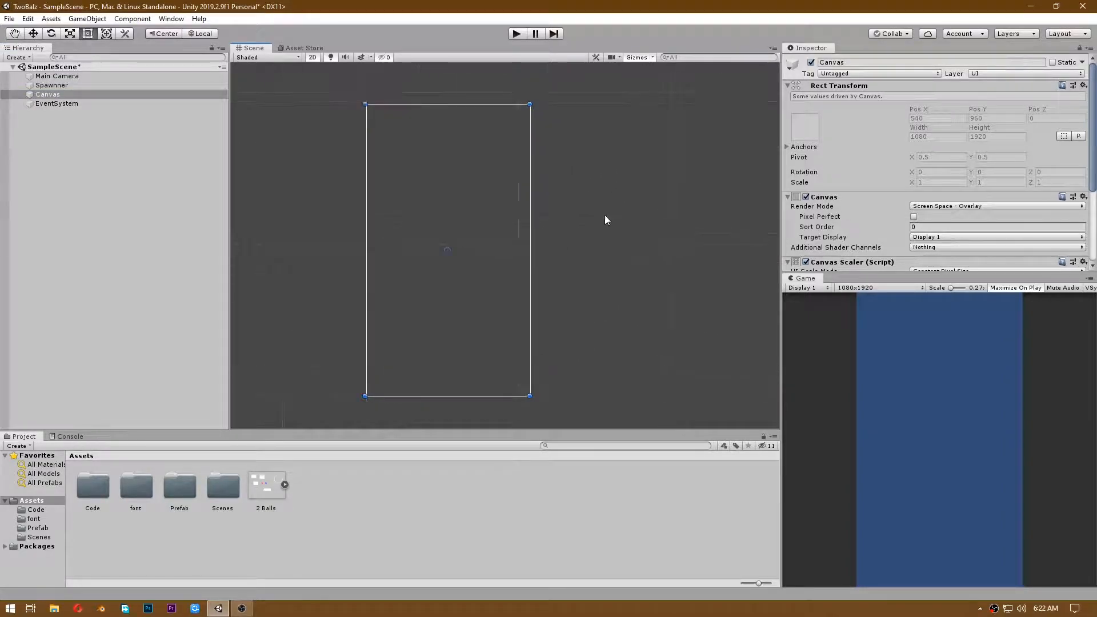
- Add a UI panel inside the Canvas and rename it PauseMenuPanel
{"action": "left_click", "coordinate": [47, 95]}
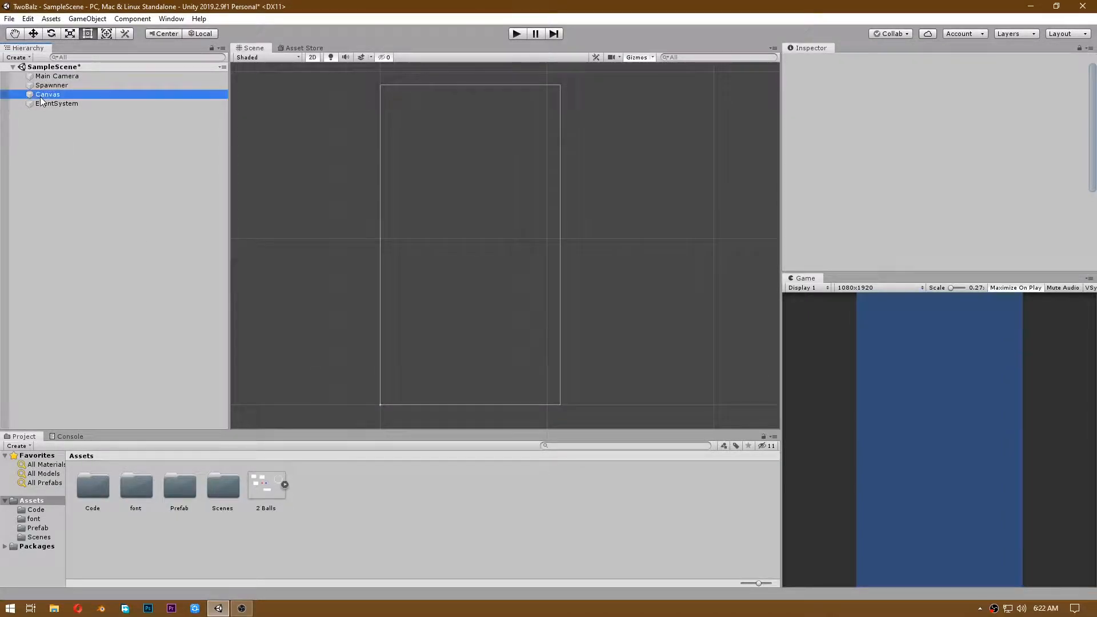
{"action": "right_click", "coordinate": [46, 100]}
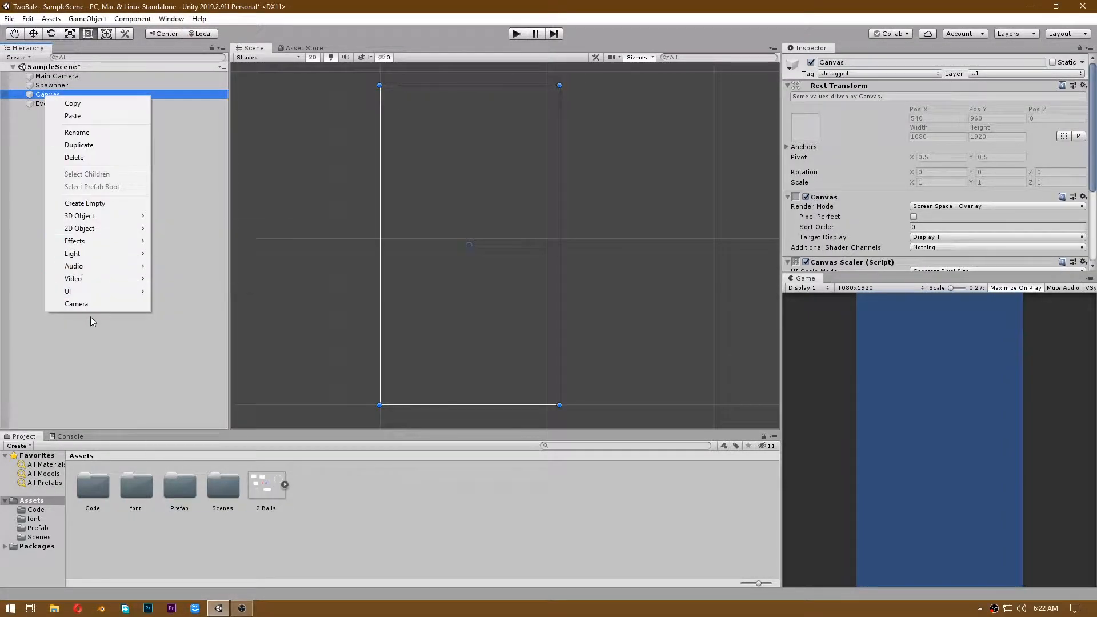
{"action": "mouse_move", "coordinate": [101, 290]}
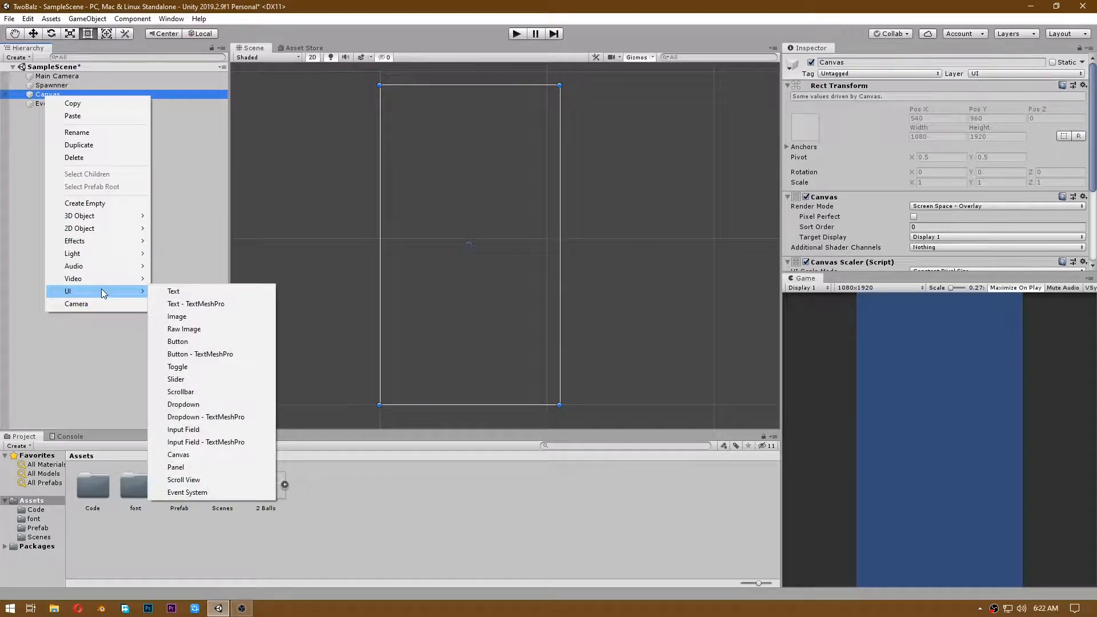
{"action": "left_click", "coordinate": [198, 467]}
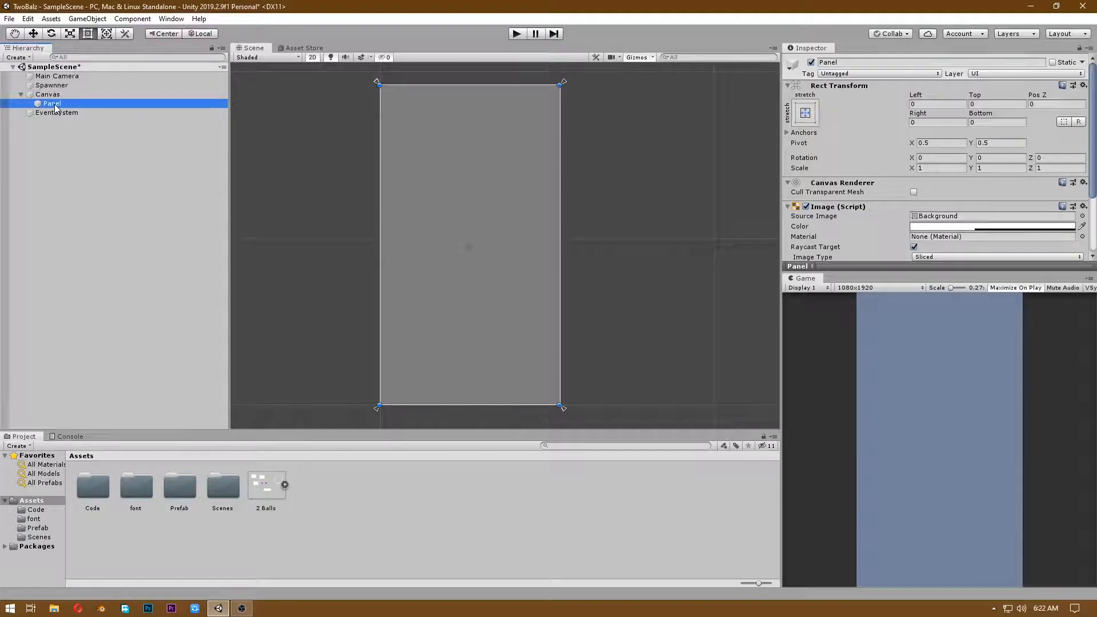
{"action": "left_click", "coordinate": [80, 241]}
{"action": "left_click", "coordinate": [58, 106]}
{"action": "left_click", "coordinate": [915, 62]}
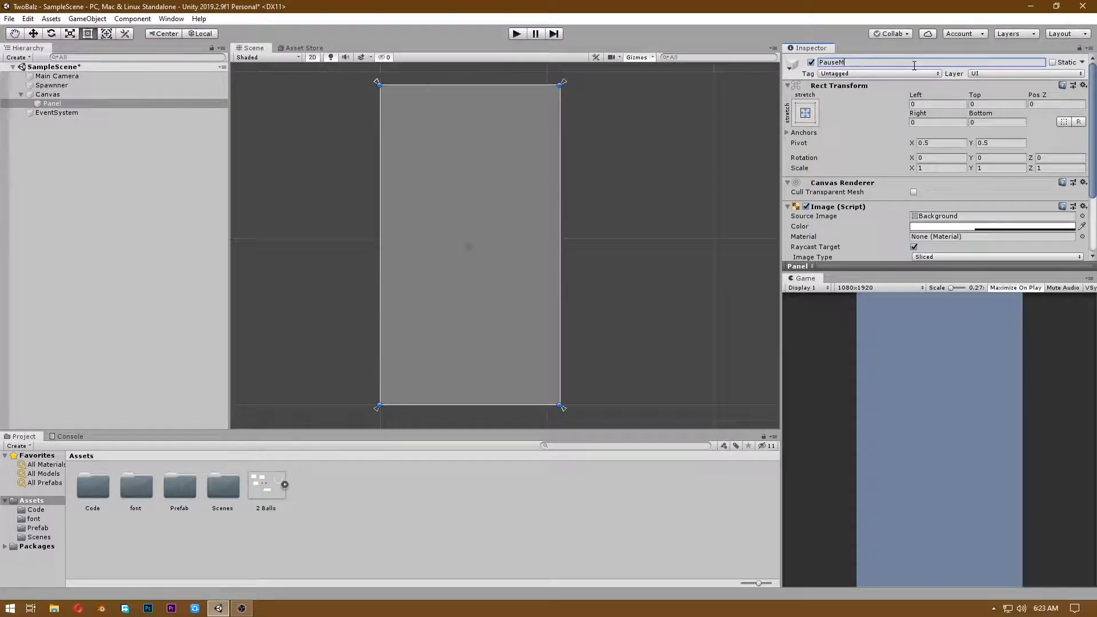
{"action": "type", "text": "PauseMenuPanel"}
{"action": "key", "text": "Return"}
- Add a standard UI button as a child of PauseMenuPanel
{"action": "left_click", "coordinate": [66, 153]}
{"action": "left_click", "coordinate": [77, 102]}
{"action": "right_click", "coordinate": [78, 104]}
{"action": "mouse_move", "coordinate": [119, 301]}
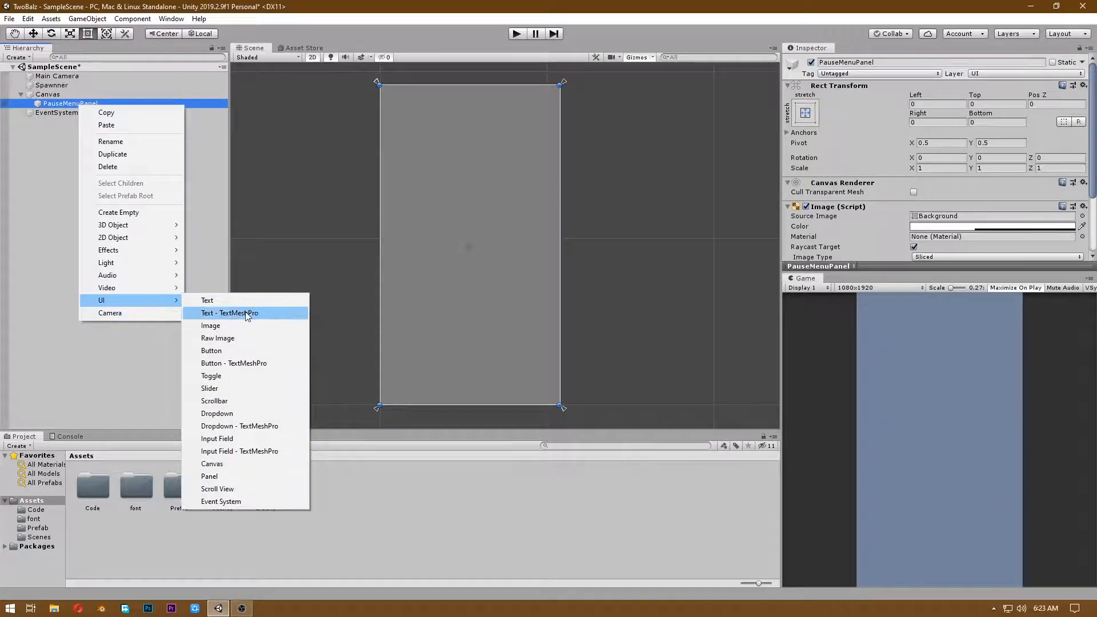
{"action": "left_click", "coordinate": [257, 351]}
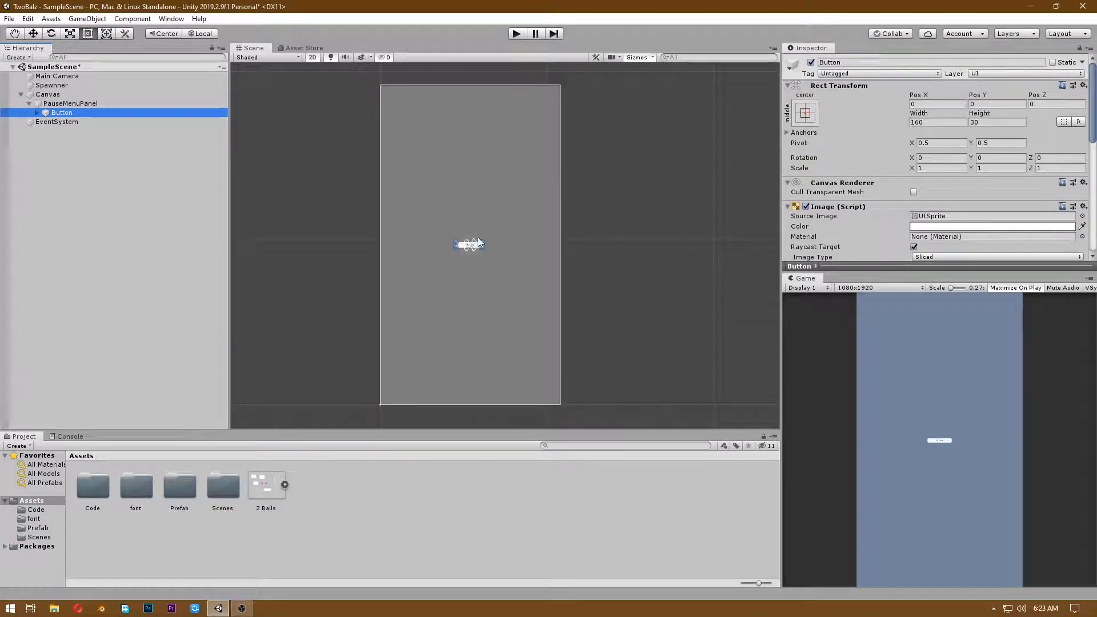
- Enlarge the button to about 510 by 143 and place it horizontally centred at about Y -143
{"action": "scroll", "coordinate": [472, 239], "scroll_direction": "up", "scroll_amount": 2}
{"action": "left_click_drag", "start_coordinate": [486, 236], "coordinate": [513, 267]}
{"action": "left_click_drag", "start_coordinate": [417, 267], "coordinate": [382, 277]}
{"action": "left_click_drag", "start_coordinate": [490, 273], "coordinate": [505, 284]}
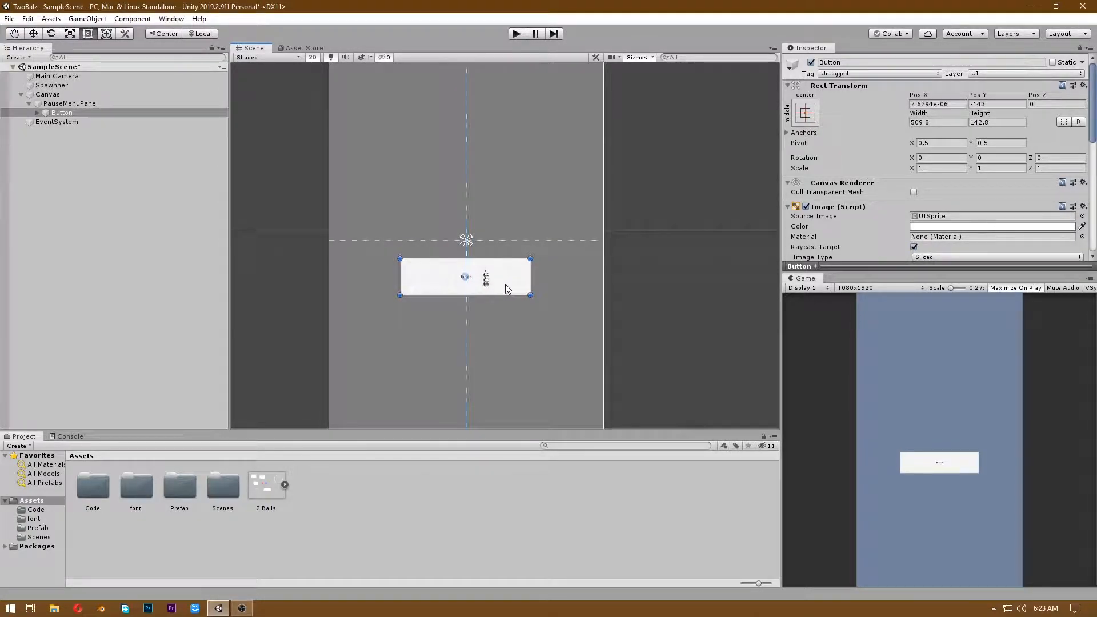
- Change the button's label text to Resume and set its font size to 96
{"action": "left_click", "coordinate": [38, 113]}
{"action": "left_click", "coordinate": [66, 122]}
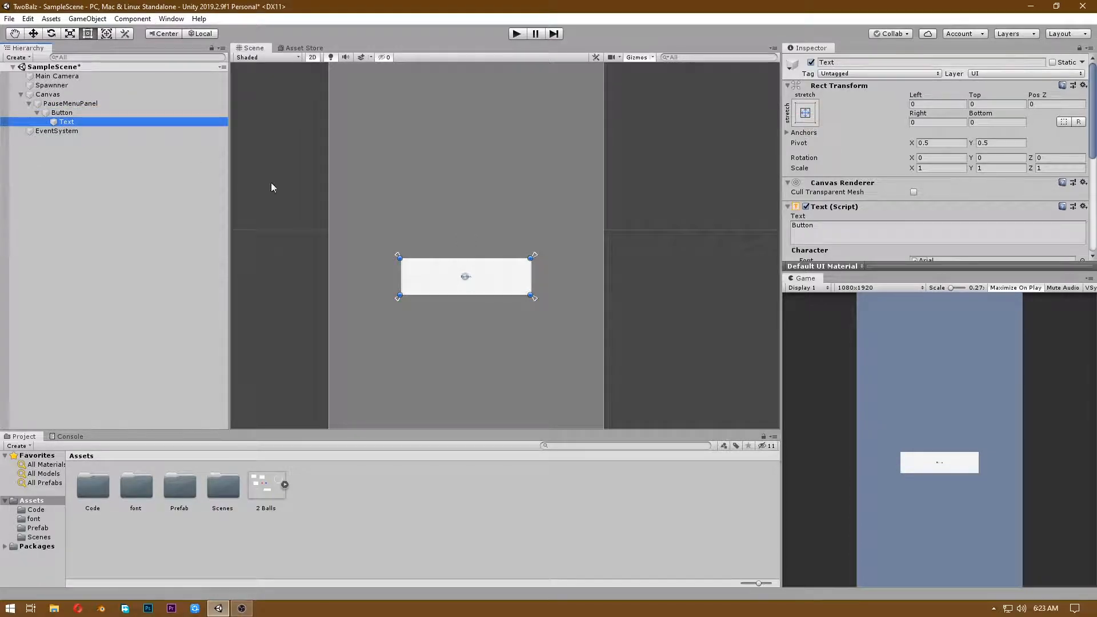
{"action": "left_click", "coordinate": [817, 227]}
{"action": "type", "text": "Resume"}
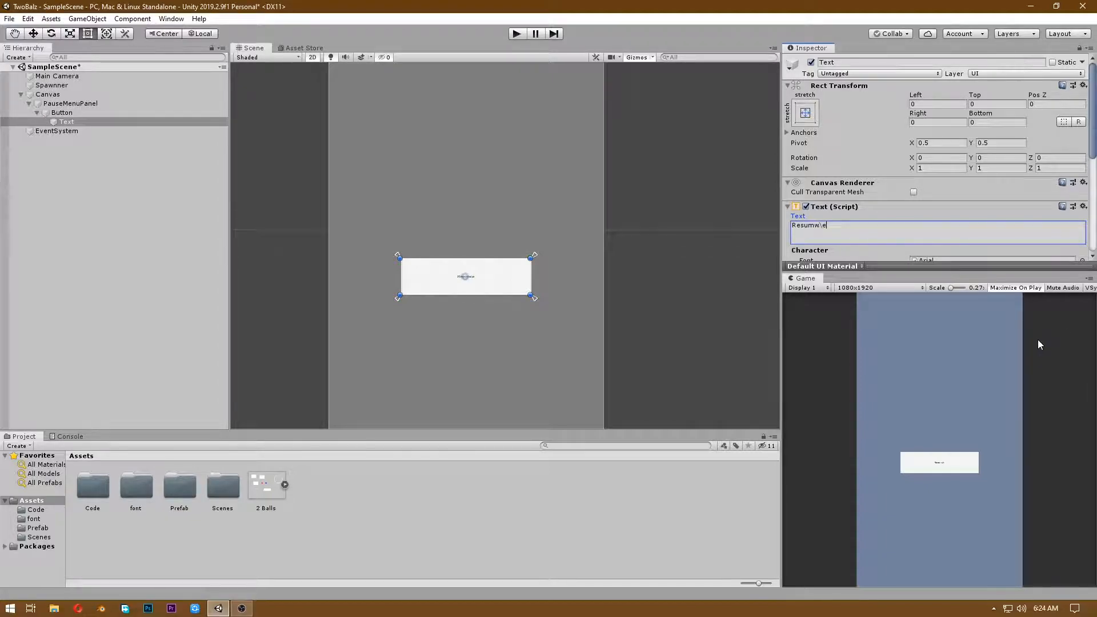
{"action": "scroll", "coordinate": [883, 194], "scroll_direction": "down", "scroll_amount": 5}
{"action": "scroll", "coordinate": [883, 194], "scroll_direction": "up", "scroll_amount": 3}
{"action": "left_click", "coordinate": [954, 189]}
{"action": "type", "text": "96"}
{"action": "left_click", "coordinate": [430, 282]}
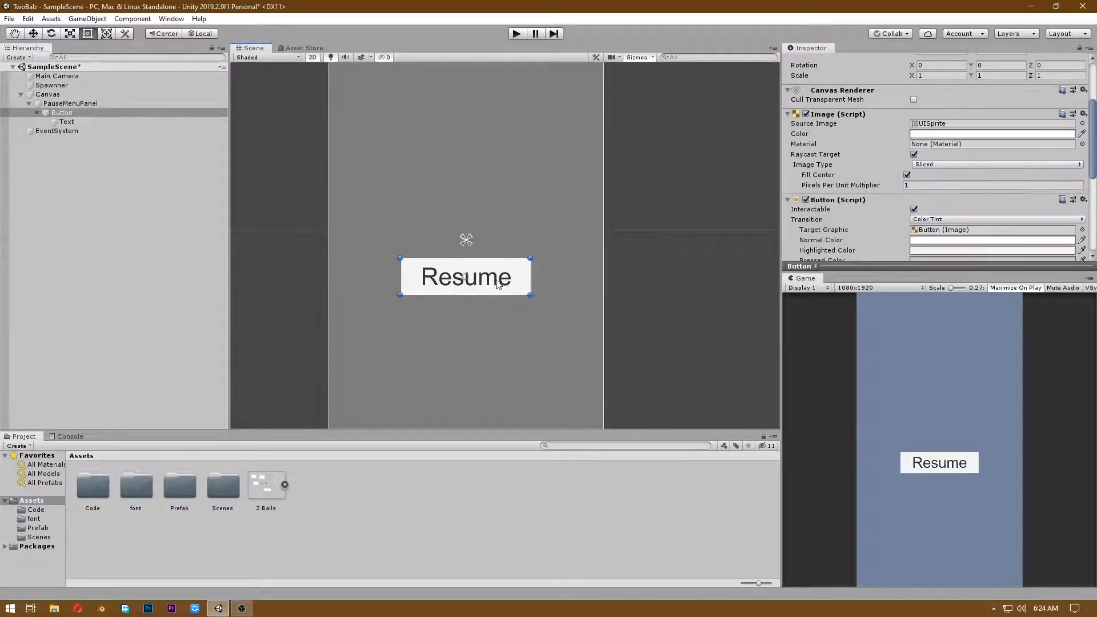
- Set the Resume label's font to trench100free.otf from the project's font folder and its font style to Bold
{"action": "double_click", "coordinate": [145, 487]}
{"action": "left_click", "coordinate": [145, 487]}
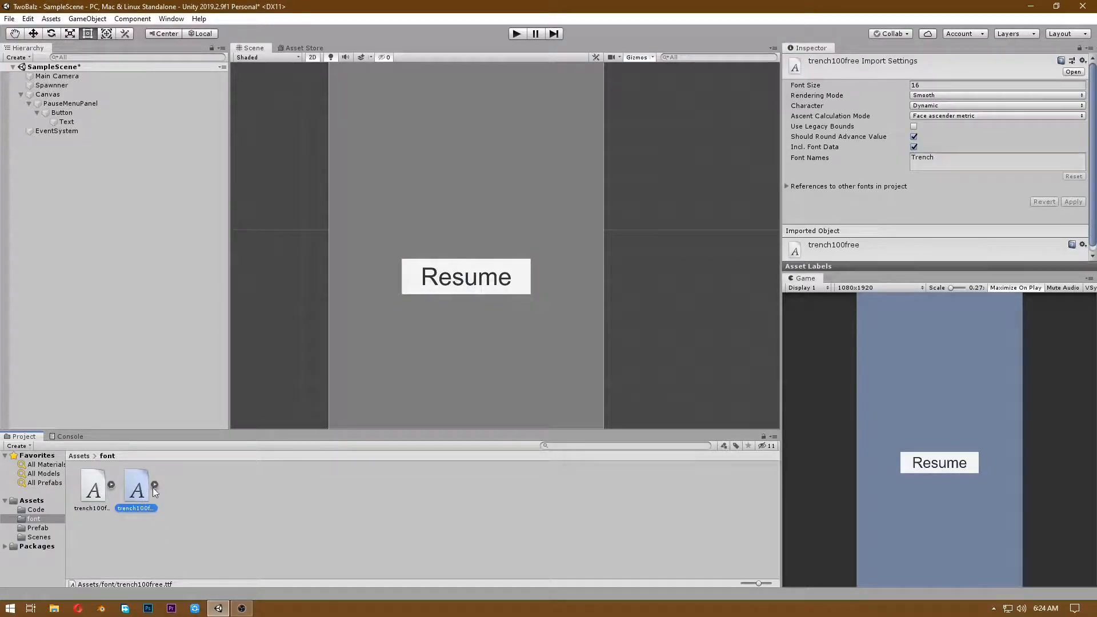
{"action": "left_click", "coordinate": [470, 282]}
{"action": "scroll", "coordinate": [880, 183], "scroll_direction": "down", "scroll_amount": 3}
{"action": "left_click", "coordinate": [83, 122]}
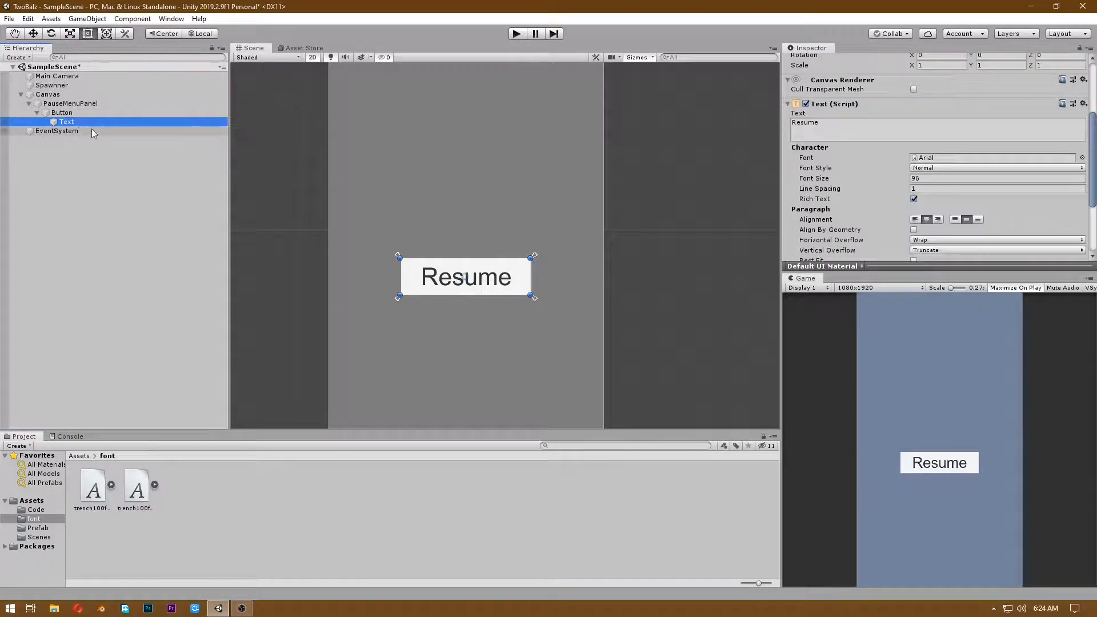
{"action": "scroll", "coordinate": [914, 183], "scroll_direction": "down", "scroll_amount": 3}
{"action": "scroll", "coordinate": [916, 181], "scroll_direction": "up", "scroll_amount": 3}
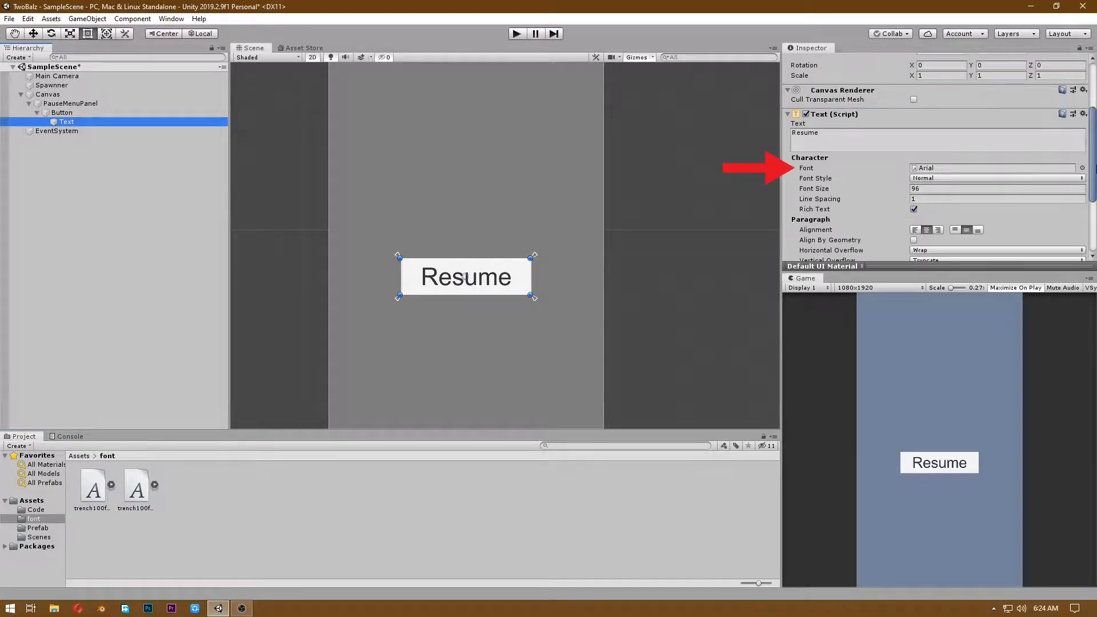
{"action": "left_click", "coordinate": [1081, 167]}
{"action": "left_click", "coordinate": [578, 357]}
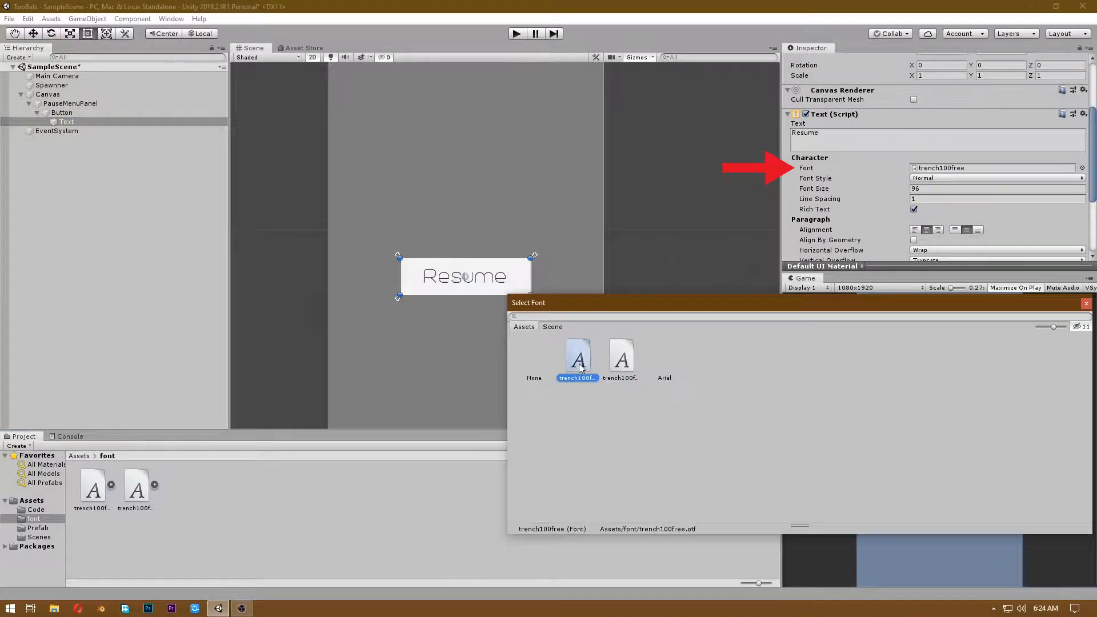
{"action": "left_click", "coordinate": [1086, 304]}
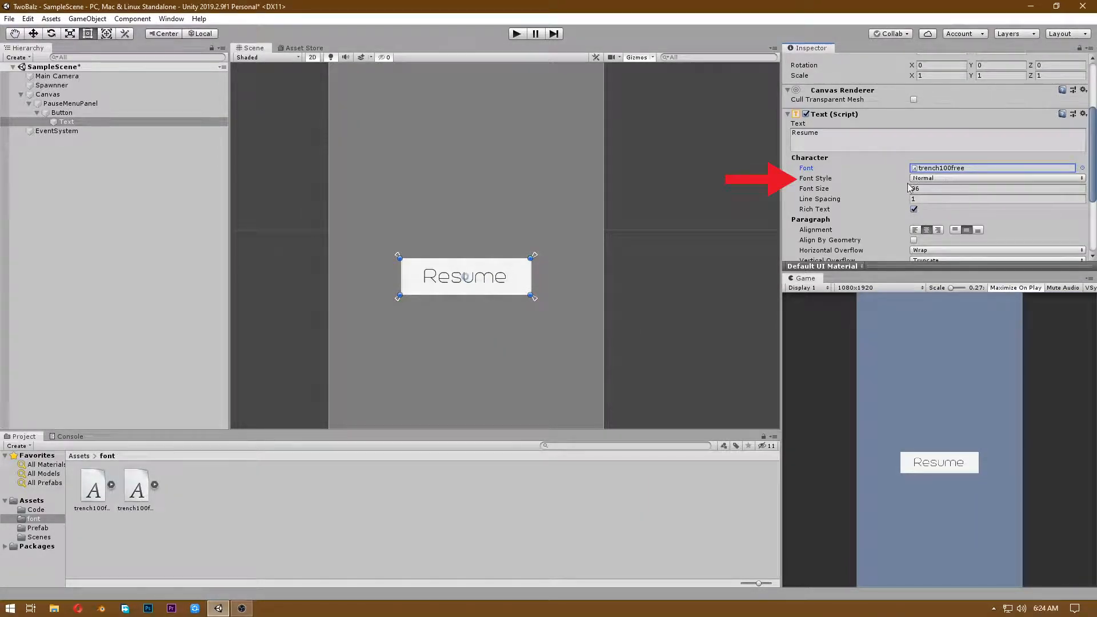
{"action": "left_click", "coordinate": [1038, 179]}
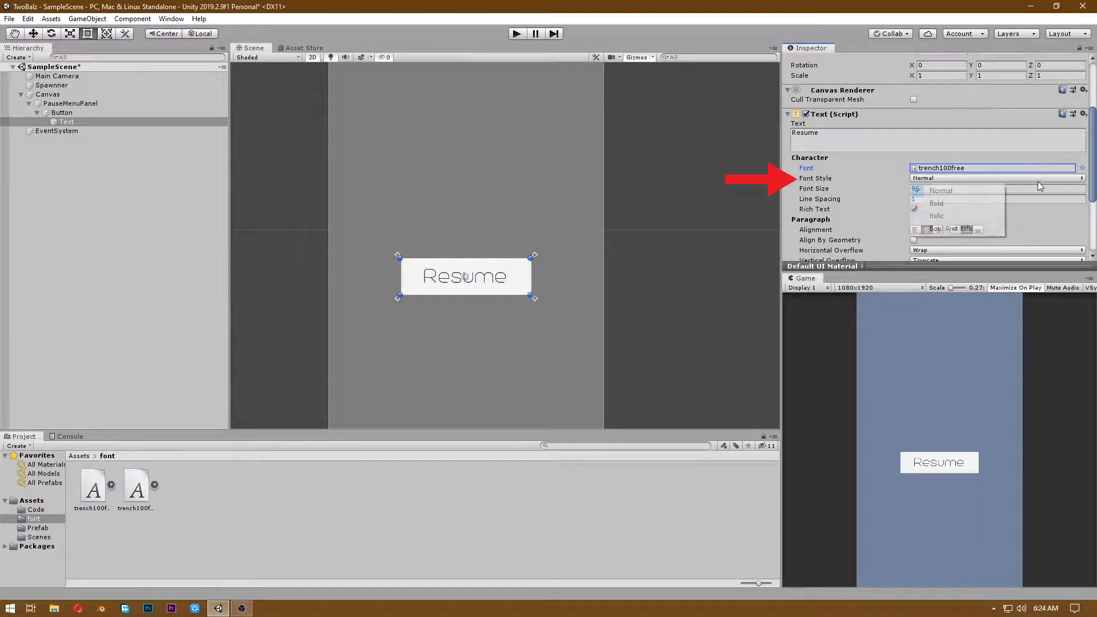
{"action": "left_click", "coordinate": [957, 204]}
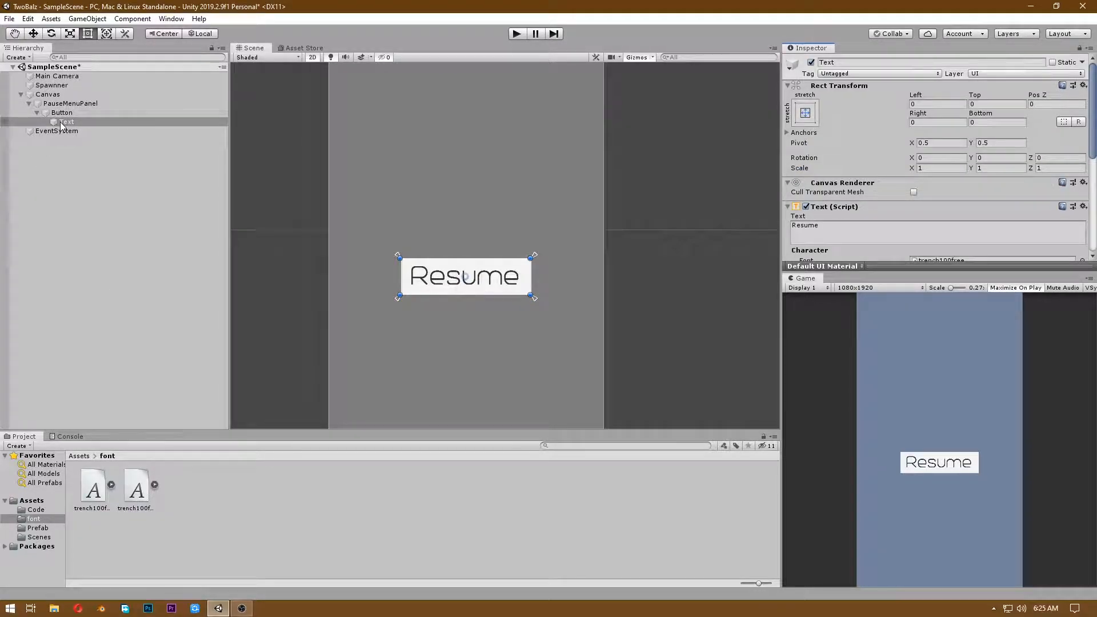
- Rename the button object as Resume
{"action": "left_click", "coordinate": [36, 115]}
{"action": "left_click", "coordinate": [875, 63]}
{"action": "type", "text": "Rem"}
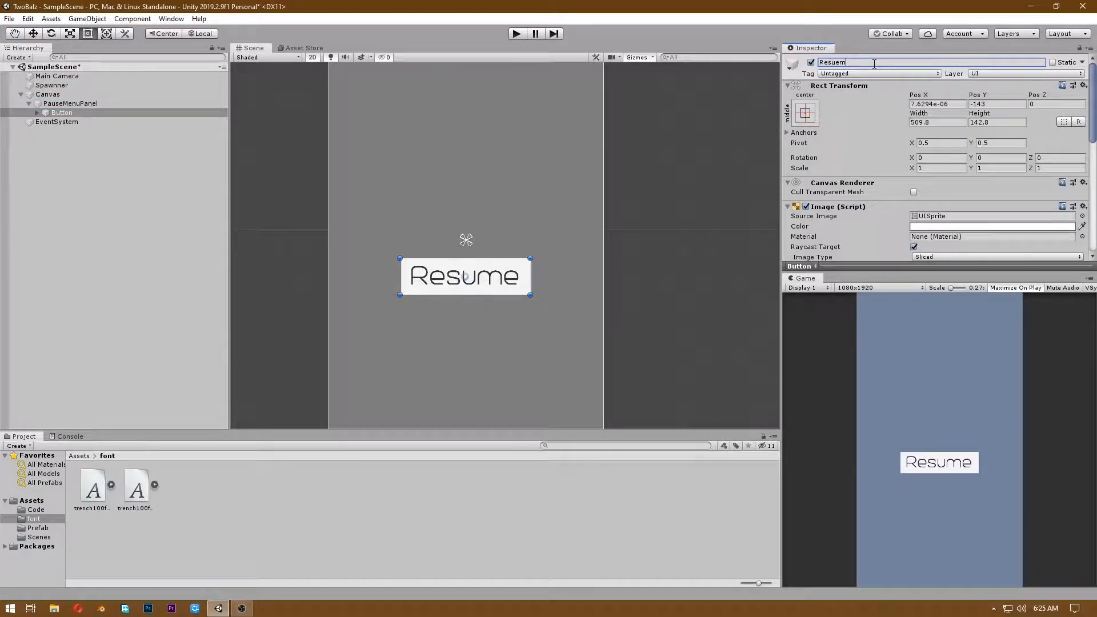
{"action": "type", "text": "ume"}
{"action": "key", "text": "Return"}
{"action": "left_click", "coordinate": [64, 139]}
- Duplicate the Resume button and rename the copy Quit
{"action": "left_click", "coordinate": [54, 113]}
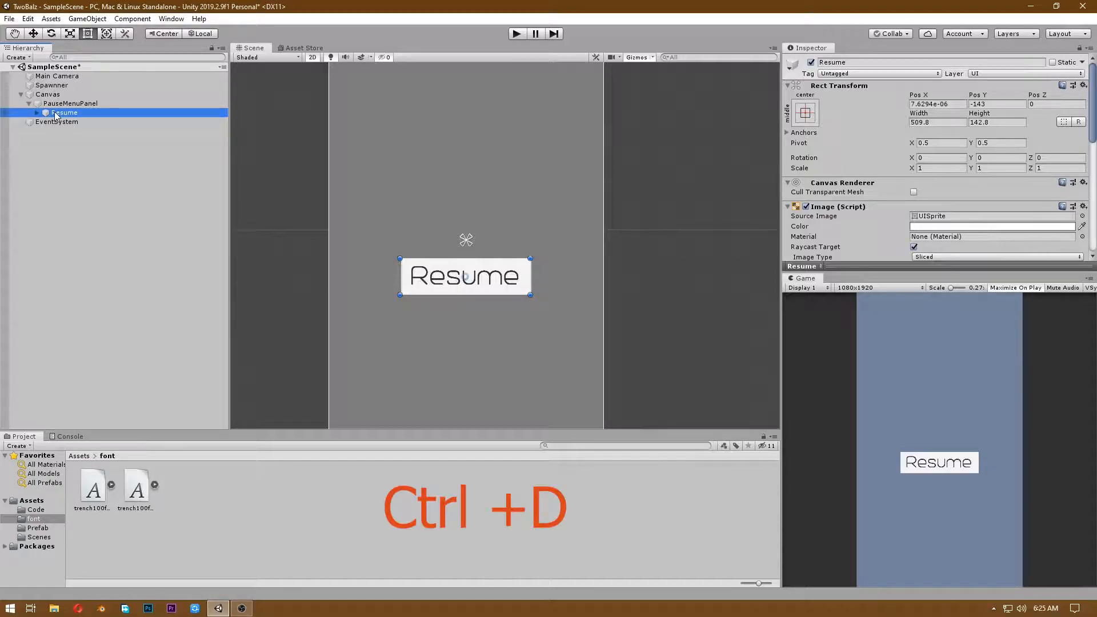
{"action": "key", "text": "ctrl+d"}
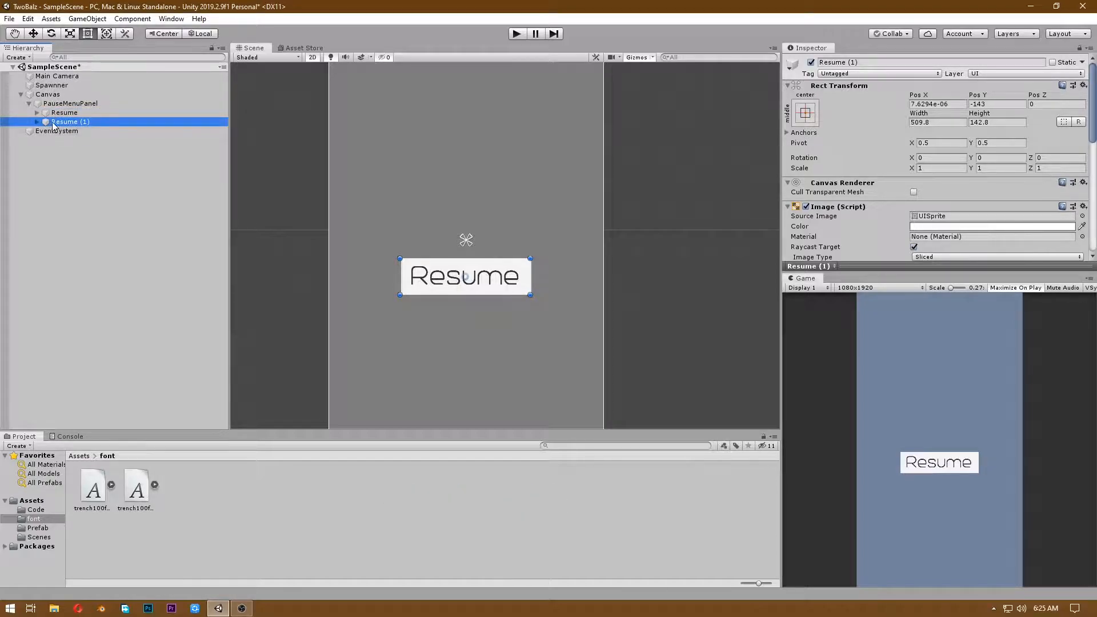
{"action": "left_click", "coordinate": [852, 62]}
{"action": "type", "text": "Quit"}
{"action": "key", "text": "Return"}
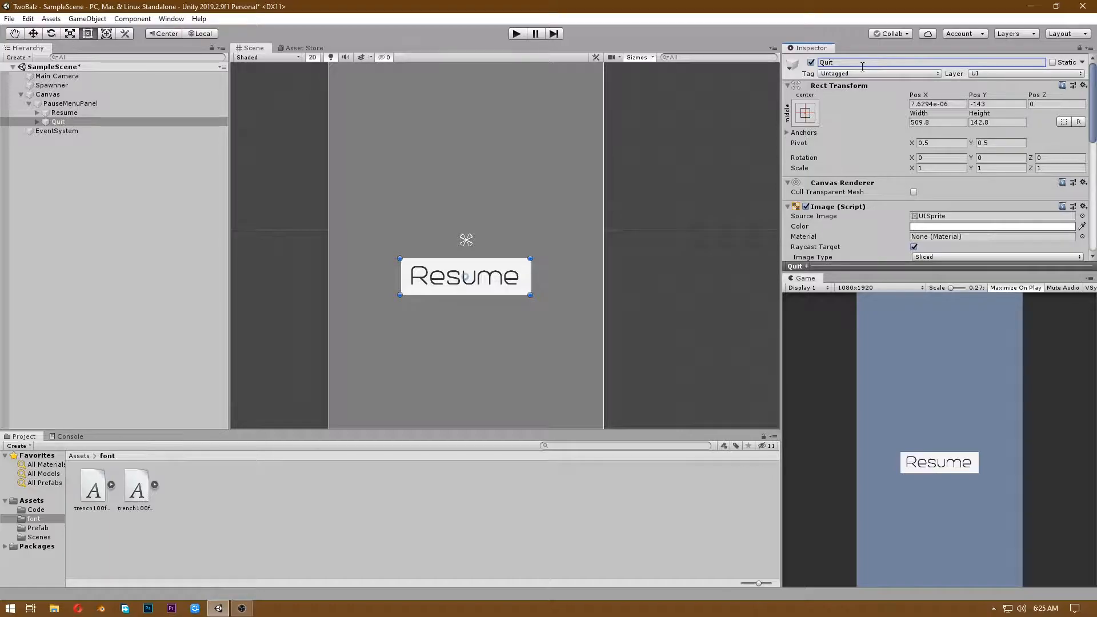
- Move the Quit button down to a Y position of about -322, just below the Resume button
{"action": "left_click", "coordinate": [980, 98]}
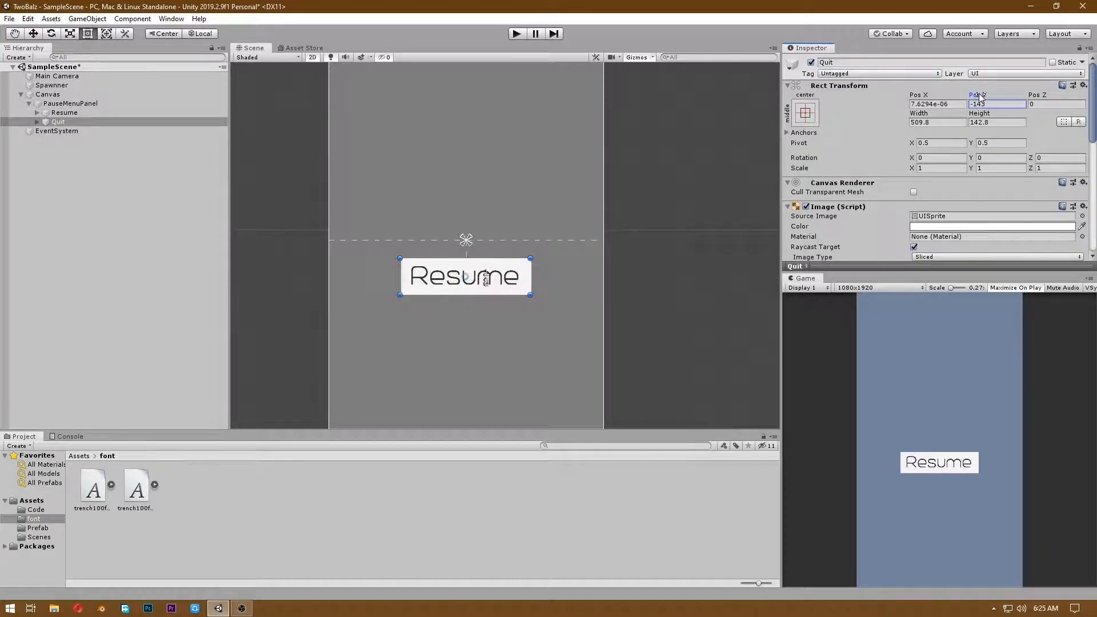
{"action": "left_click_drag", "start_coordinate": [980, 98], "coordinate": [979, 135]}
{"action": "left_click_drag", "start_coordinate": [984, 324], "coordinate": [904, 354]}
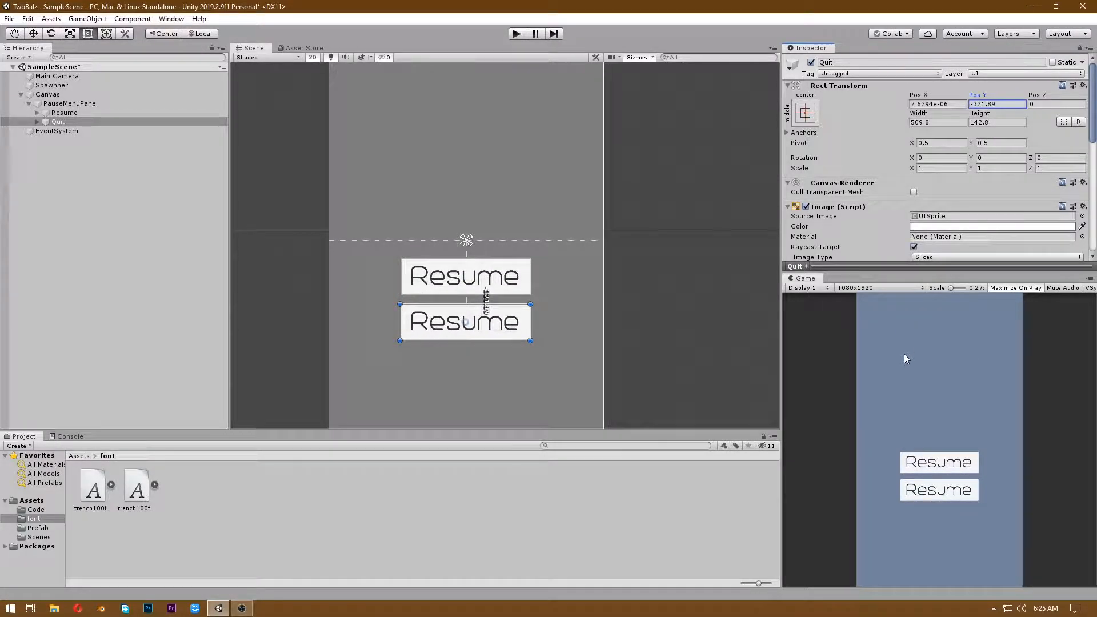
- Change the Quit button's label text to Quit
{"action": "left_click", "coordinate": [37, 121]}
{"action": "left_click", "coordinate": [66, 131]}
{"action": "left_click", "coordinate": [839, 233]}
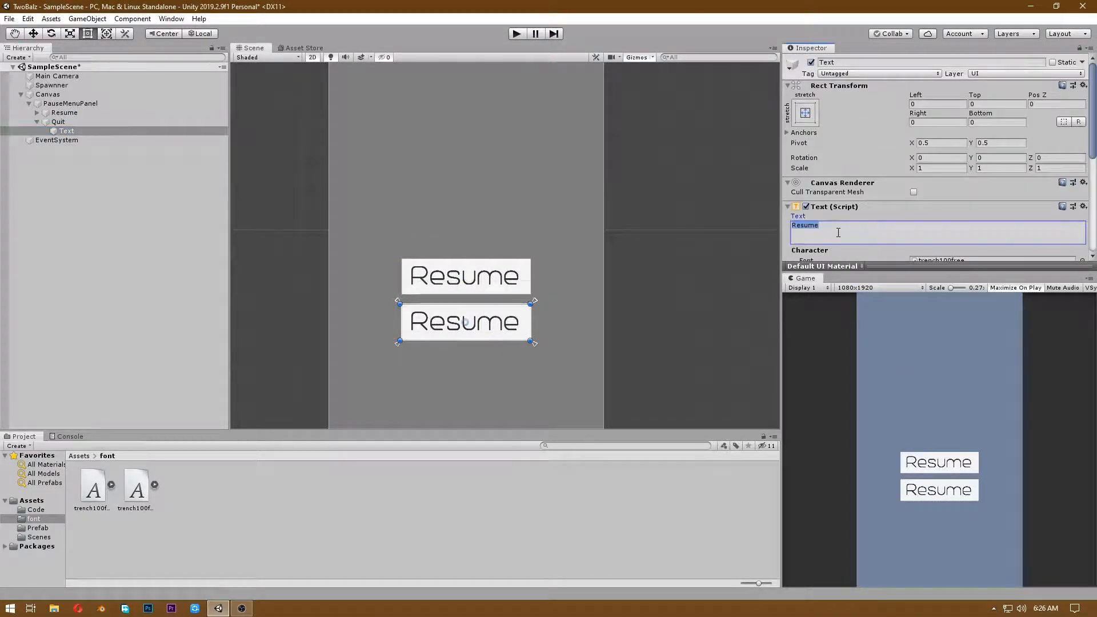
{"action": "type", "text": "Quit"}
- Add a standard UI text object inside PauseMenuPanel and set its text to PauseMenu
{"action": "left_click", "coordinate": [30, 103]}
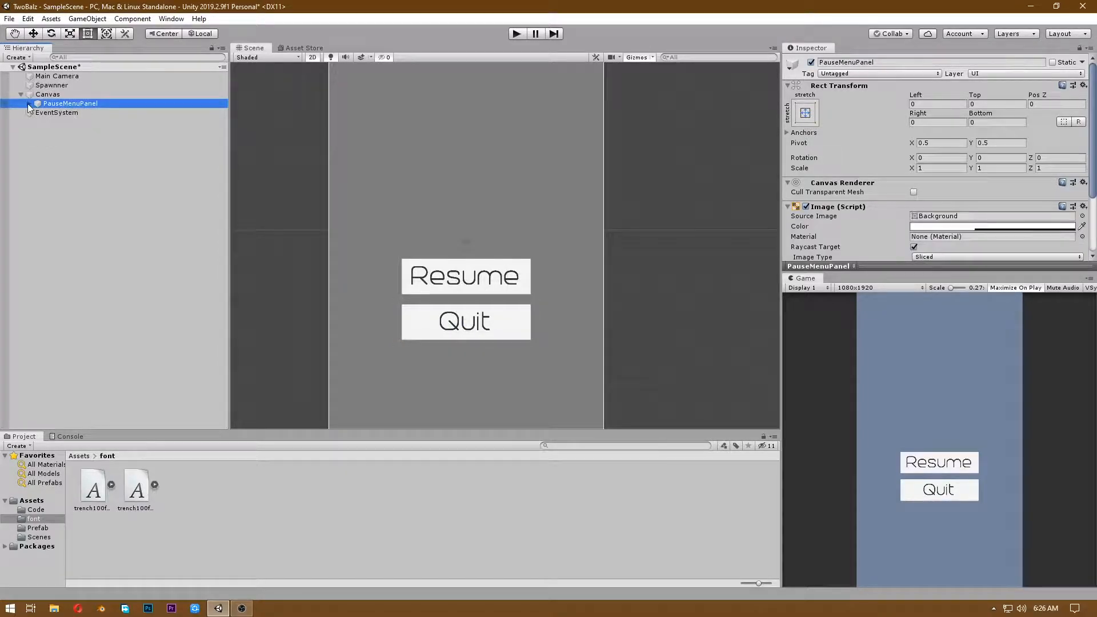
{"action": "left_click", "coordinate": [28, 103]}
{"action": "right_click", "coordinate": [74, 103]}
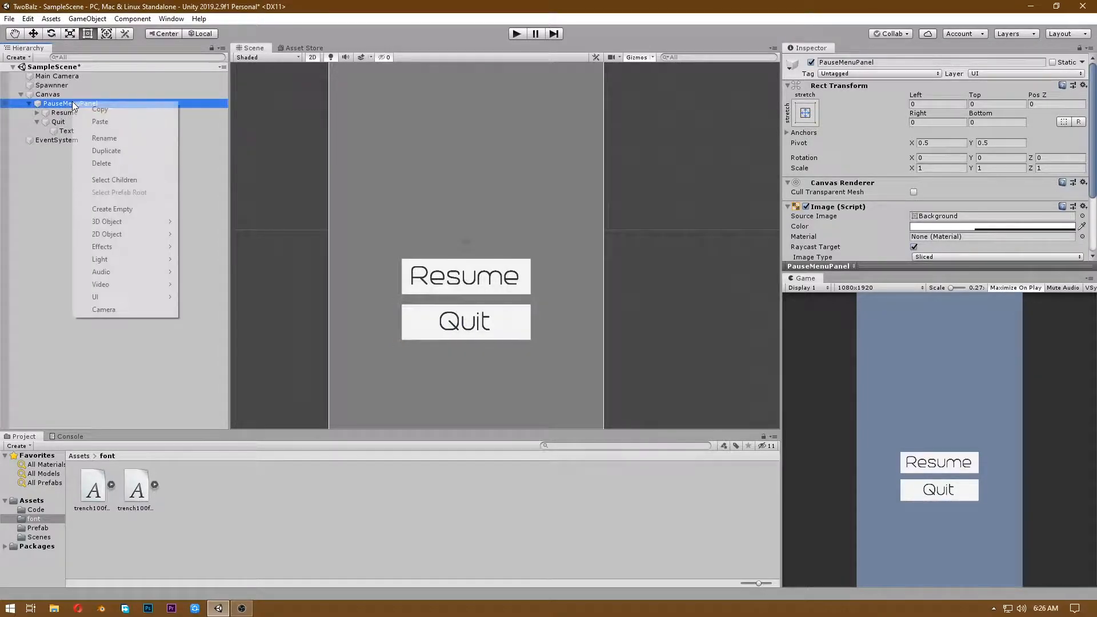
{"action": "mouse_move", "coordinate": [110, 297]}
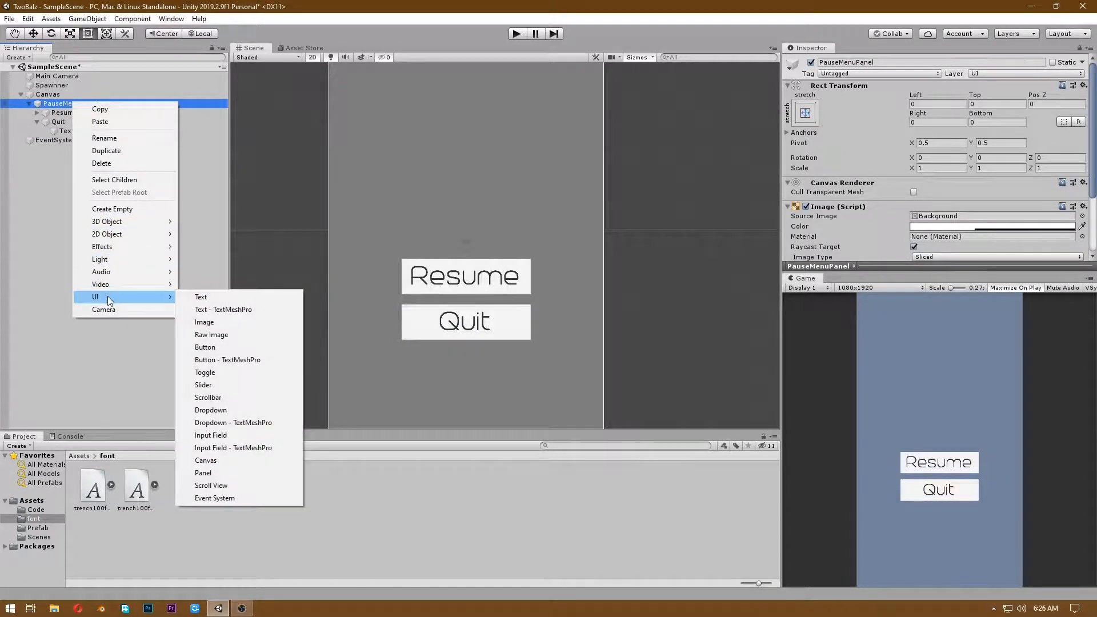
{"action": "left_click", "coordinate": [221, 296]}
{"action": "left_click", "coordinate": [881, 231]}
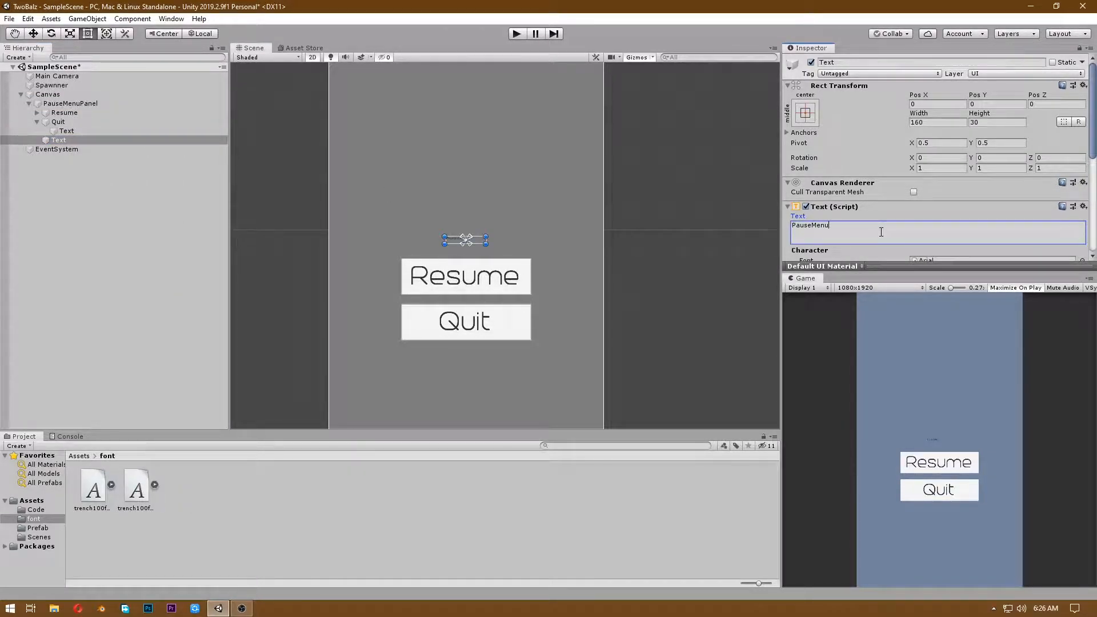
{"action": "scroll", "coordinate": [893, 184], "scroll_direction": "down", "scroll_amount": 3}
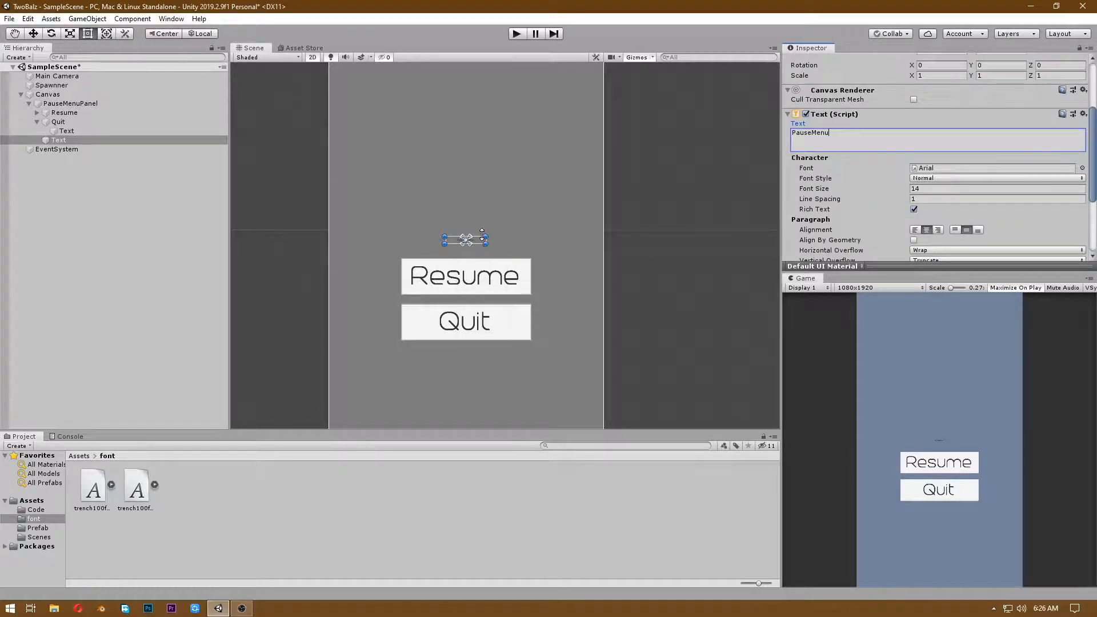
- Move the title text to the upper part of PauseMenuPanel and stretch its box across the panel's full width
{"action": "left_click_drag", "start_coordinate": [465, 241], "coordinate": [464, 95]}
{"action": "scroll", "coordinate": [463, 97], "scroll_direction": "down", "scroll_amount": 8}
{"action": "middle_click_drag", "start_coordinate": [460, 115], "coordinate": [455, 225]}
{"action": "left_click_drag", "start_coordinate": [447, 211], "coordinate": [536, 224]}
{"action": "left_click_drag", "start_coordinate": [415, 227], "coordinate": [375, 235]}
{"action": "left_click_drag", "start_coordinate": [536, 205], "coordinate": [541, 204]}
{"action": "left_click_drag", "start_coordinate": [380, 233], "coordinate": [377, 233]}
{"action": "left_click_drag", "start_coordinate": [463, 202], "coordinate": [463, 195]}
- Change the title's text to PAUSE MENU and its font to trench100free
{"action": "scroll", "coordinate": [955, 189], "scroll_direction": "down", "scroll_amount": 3}
{"action": "scroll", "coordinate": [955, 190], "scroll_direction": "up", "scroll_amount": 3}
{"action": "left_click", "coordinate": [954, 188]}
{"action": "type", "text": "119"}
{"action": "key", "text": "BackSpace"}
{"action": "key", "text": "BackSpace"}
{"action": "type", "text": "21"}
{"action": "left_click", "coordinate": [796, 136]}
{"action": "type", "text": "PAUSE MENU"}
{"action": "left_click", "coordinate": [1083, 168]}
{"action": "double_click", "coordinate": [583, 360]}
- Make the PAUSE MENU title bold with a font size of 163 and shift it slightly down in the panel
{"action": "left_click", "coordinate": [923, 179]}
{"action": "left_click", "coordinate": [929, 201]}
{"action": "left_click_drag", "start_coordinate": [904, 189], "coordinate": [928, 189]}
{"action": "left_click_drag", "start_coordinate": [455, 220], "coordinate": [459, 248]}
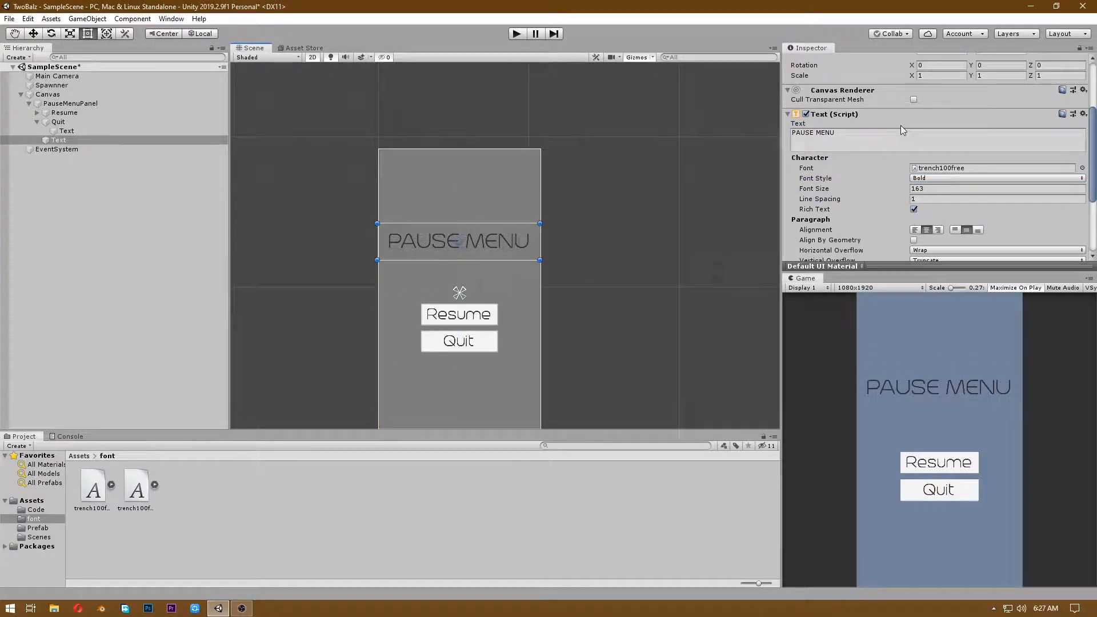
- Set the PAUSE MENU title's text color to orange
{"action": "scroll", "coordinate": [898, 145], "scroll_direction": "down", "scroll_amount": 3}
{"action": "left_click", "coordinate": [921, 176]}
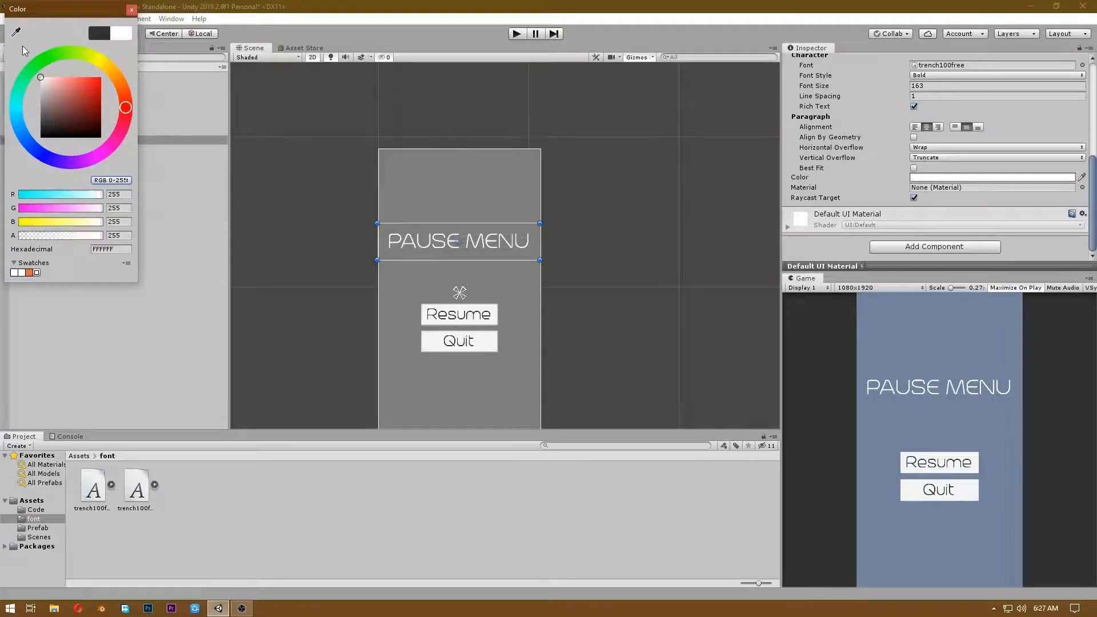
{"action": "left_click", "coordinate": [122, 91]}
{"action": "left_click", "coordinate": [98, 84]}
{"action": "left_click", "coordinate": [120, 82]}
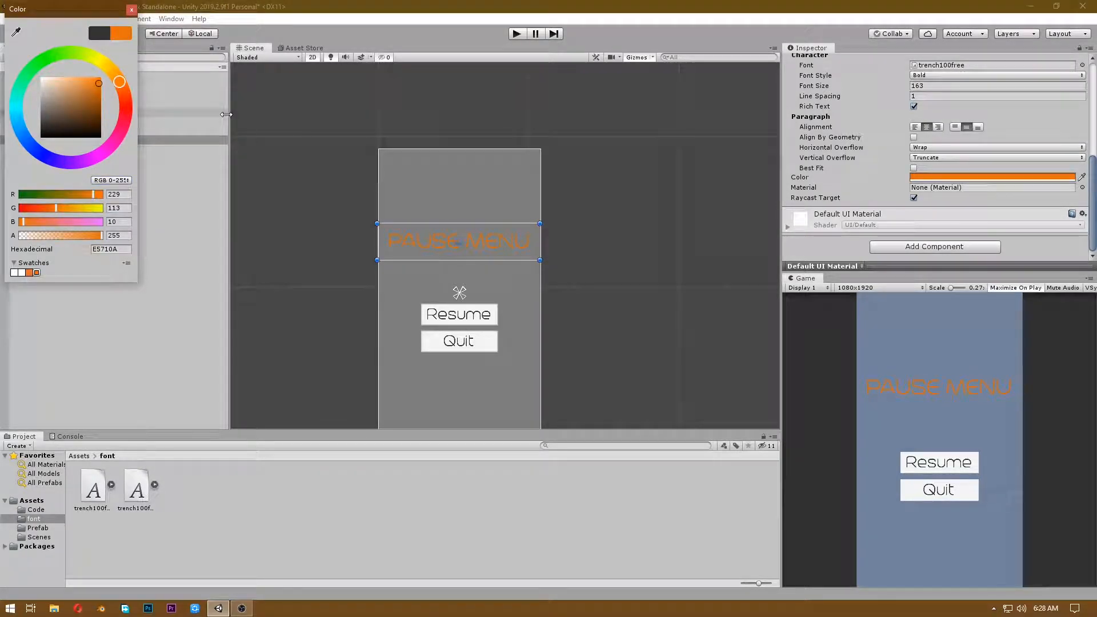
{"action": "left_click", "coordinate": [131, 10]}
{"action": "left_click", "coordinate": [925, 177]}
{"action": "left_click", "coordinate": [30, 273]}
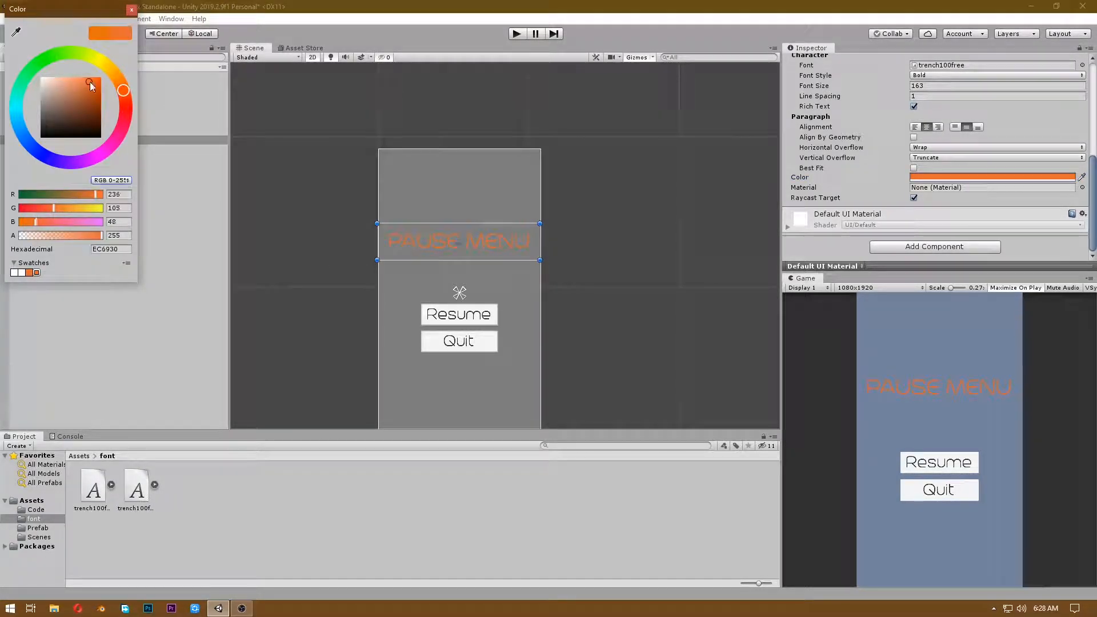
- Lower the alpha of PauseMenuPanel's image color so the panel is nearly transparent
{"action": "left_click", "coordinate": [47, 96]}
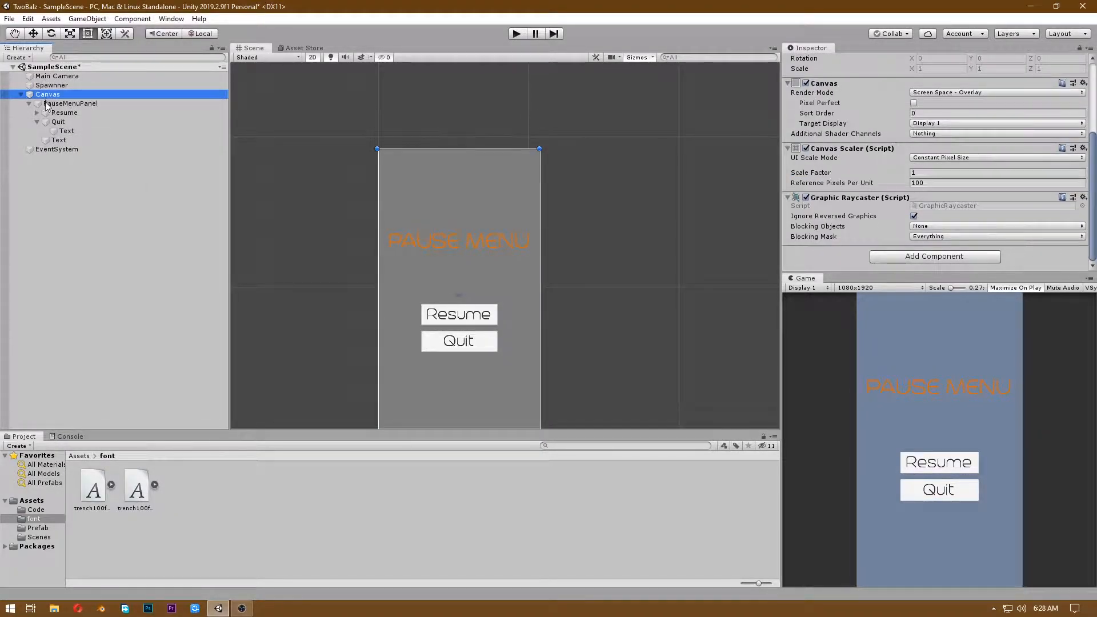
{"action": "left_click", "coordinate": [47, 104]}
{"action": "left_click", "coordinate": [29, 104]}
{"action": "left_click", "coordinate": [991, 148]}
{"action": "left_click_drag", "start_coordinate": [70, 238], "coordinate": [21, 235]}
{"action": "left_click", "coordinate": [131, 10]}
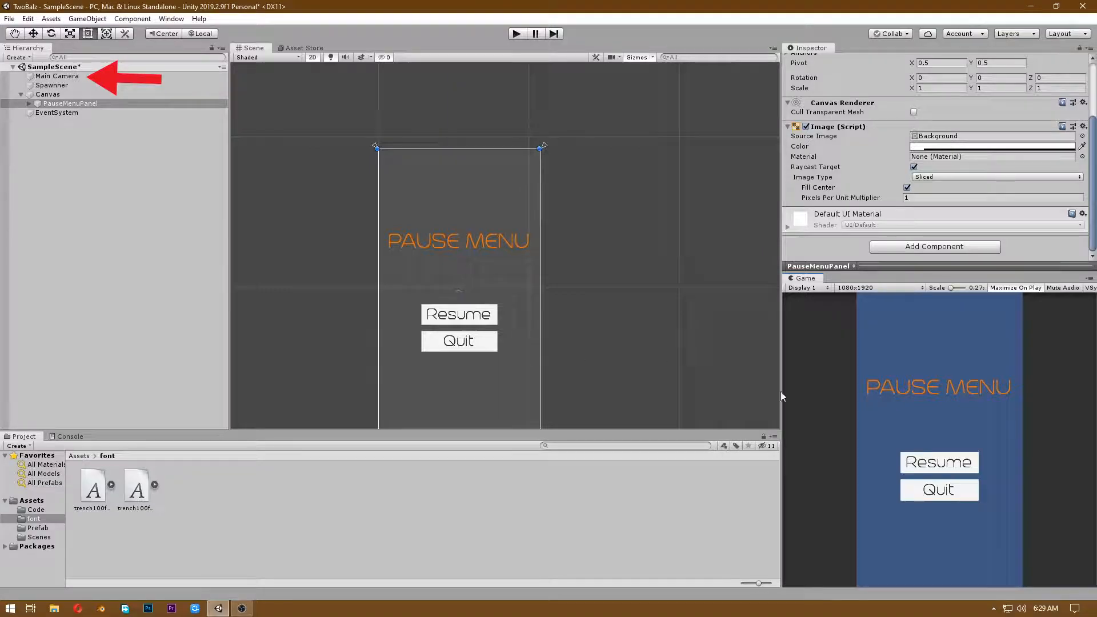
- Set the Main Camera's background to the dark gray sampled from the area beside the game preview
{"action": "left_click", "coordinate": [57, 76]}
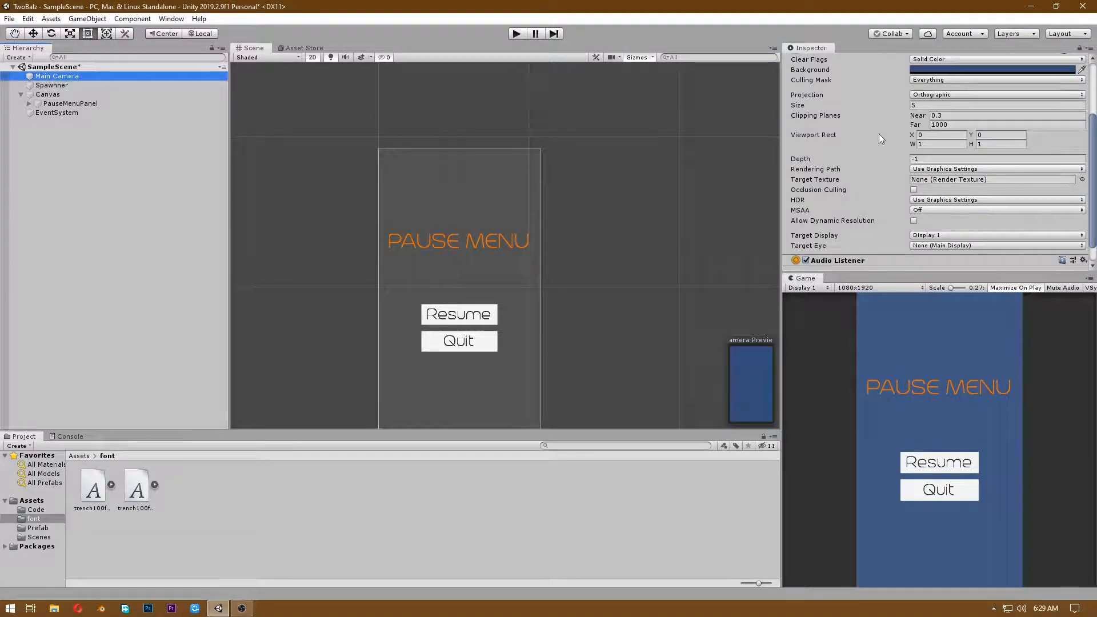
{"action": "left_click", "coordinate": [964, 70]}
{"action": "left_click", "coordinate": [25, 31]}
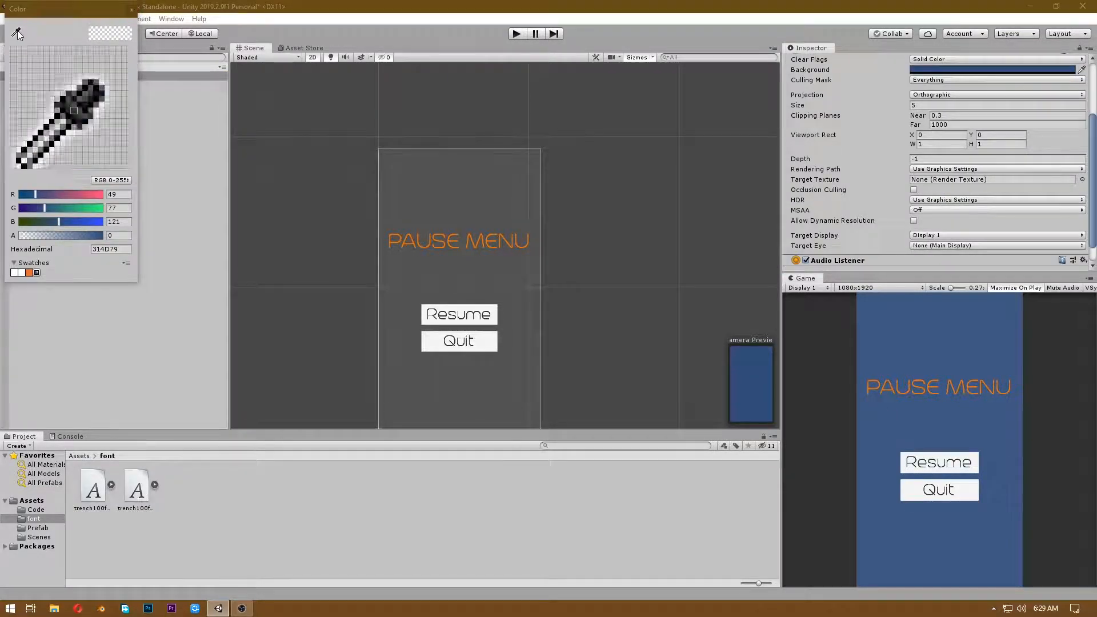
{"action": "left_click", "coordinate": [813, 334]}
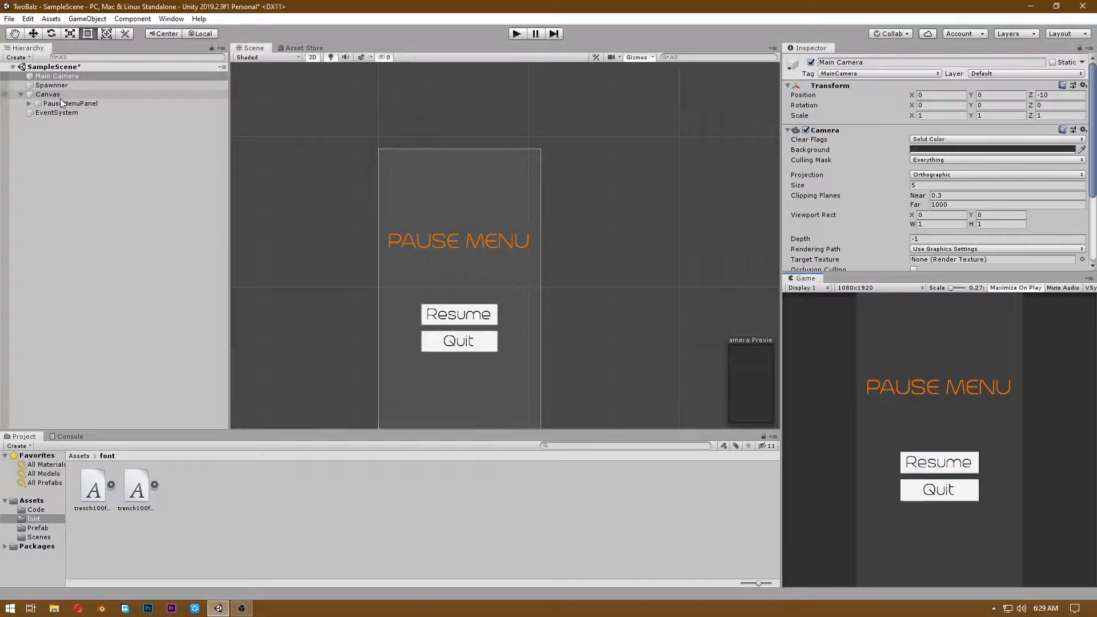
- Deactivate PauseMenuPanel to preview the scene without the menu, and activate it again
{"action": "left_click", "coordinate": [62, 103]}
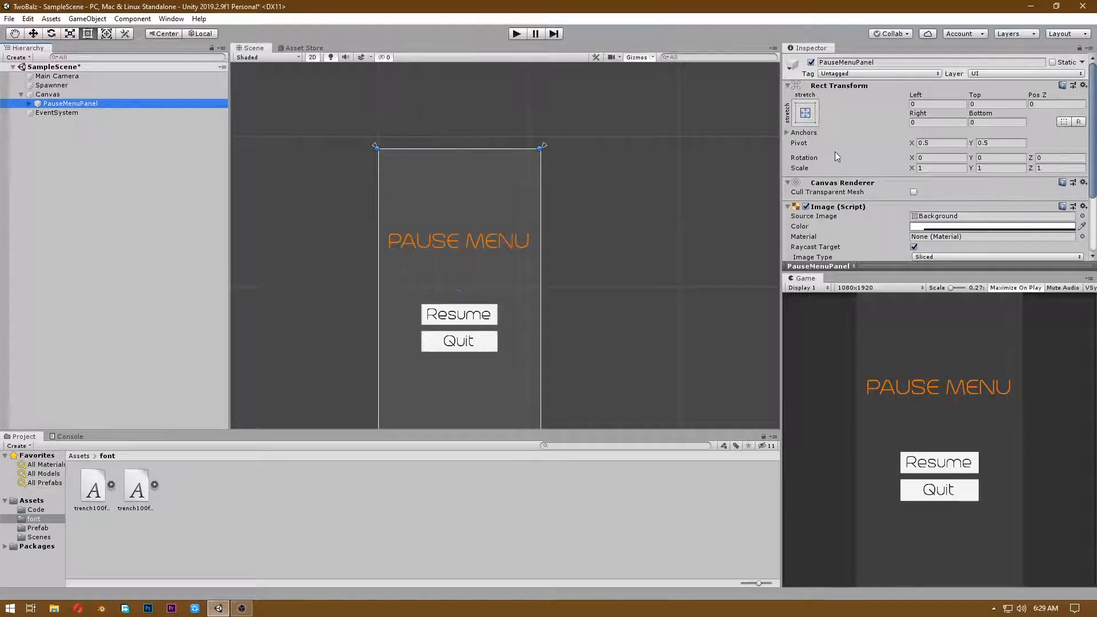
{"action": "left_click", "coordinate": [811, 63]}
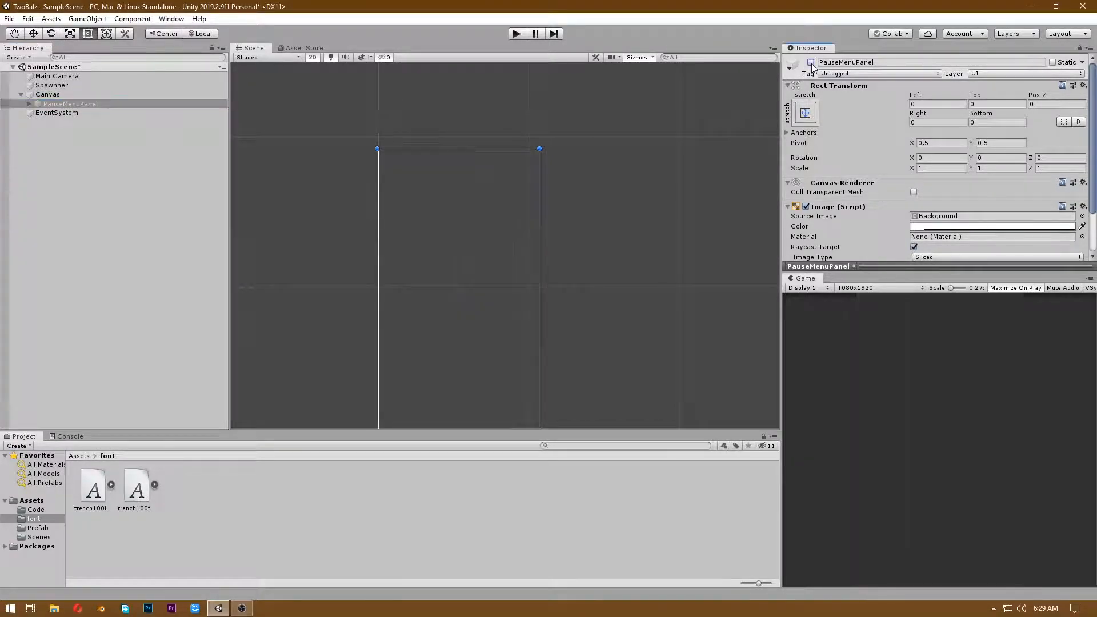
{"action": "left_click", "coordinate": [811, 63]}
- Create a new script named UImanager and add it as a component to the Canvas
{"action": "left_click", "coordinate": [51, 85]}
{"action": "left_click", "coordinate": [47, 95]}
{"action": "scroll", "coordinate": [917, 259], "scroll_direction": "down", "scroll_amount": 5}
{"action": "left_click", "coordinate": [917, 259]}
{"action": "type", "text": "UImanager"}
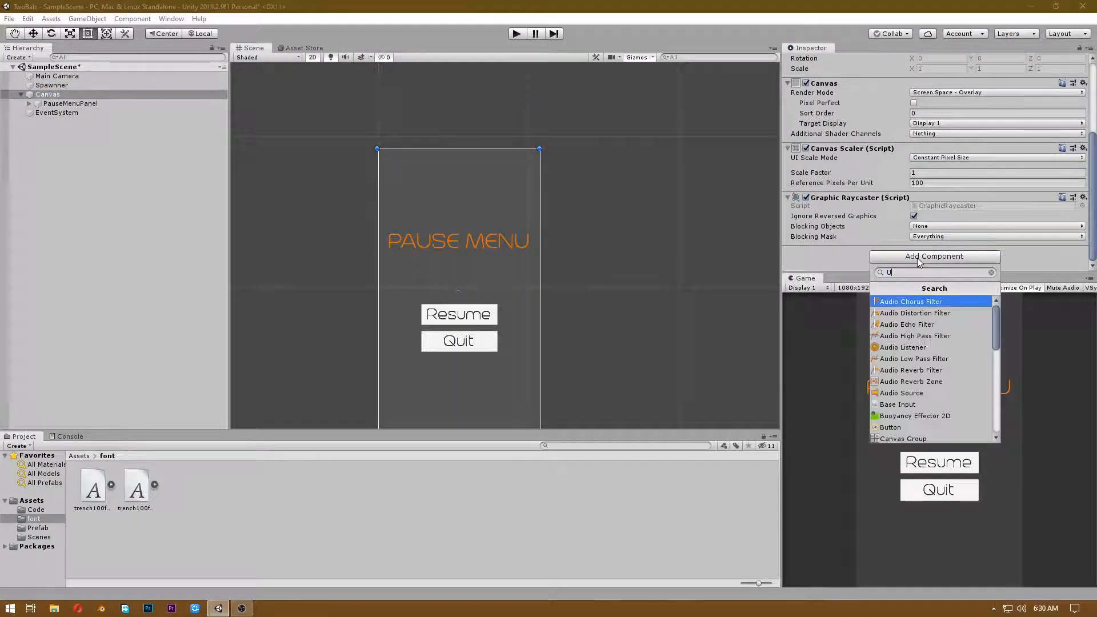
{"action": "key", "text": "Return"}
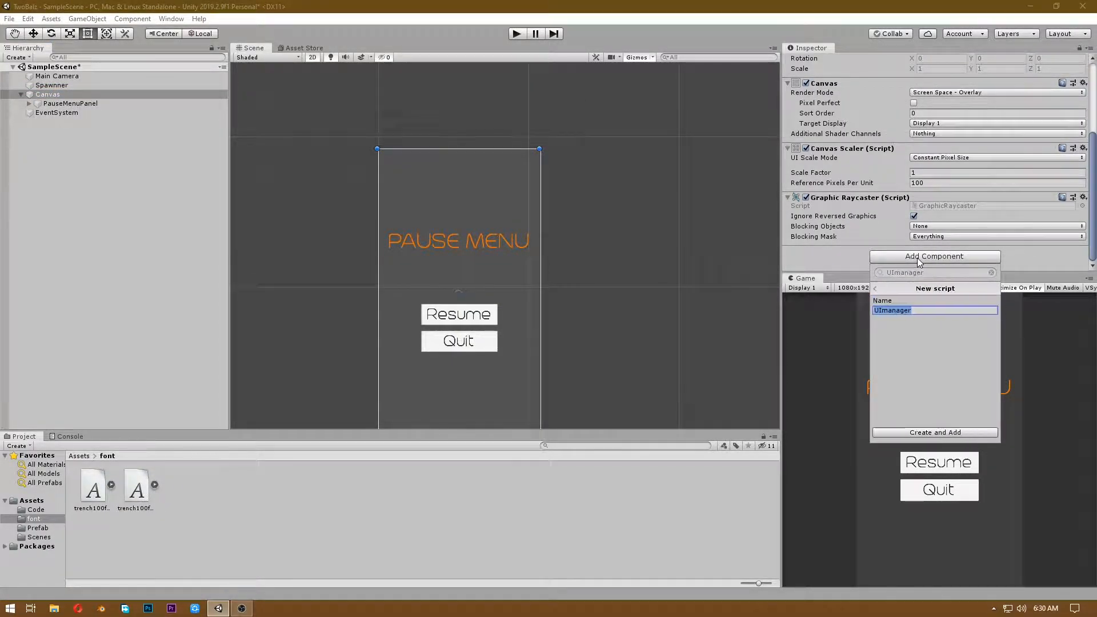
{"action": "left_click", "coordinate": [899, 429]}
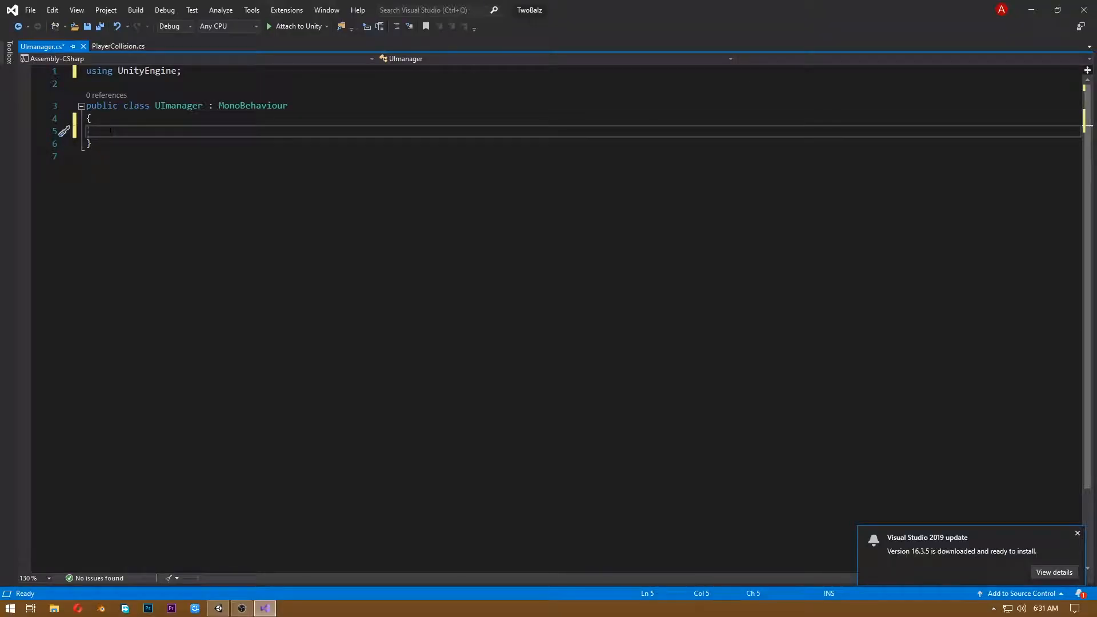
- Declare a public GameObject variable named pauseMenu in the UImanager class
{"action": "type", "text": "public gam"}
{"action": "key", "text": "Tab"}
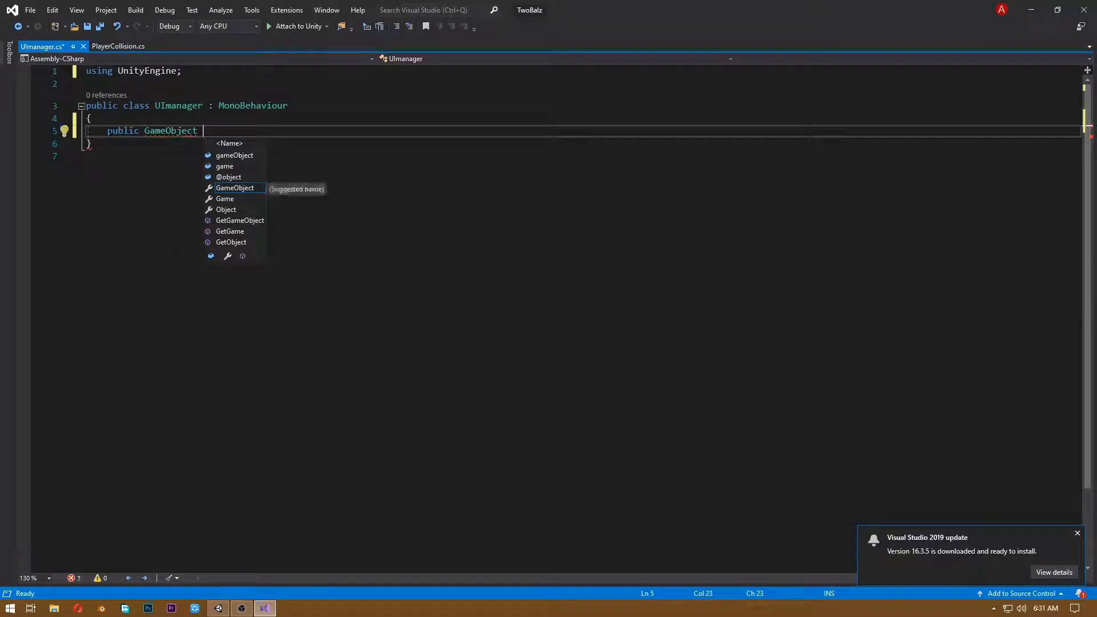
{"action": "type", "text": "PauseMen"}
{"action": "key", "text": "Left"}
{"action": "key", "text": "BackSpace"}
{"action": "type", "text": "p"}
{"action": "key", "text": "Right"}
{"action": "key", "text": "Right"}
{"action": "key", "text": "Right"}
{"action": "key", "text": "Right"}
{"action": "key", "text": "Right"}
{"action": "key", "text": "Right"}
{"action": "key", "text": "Right"}
{"action": "key", "text": "Right"}
{"action": "type", "text": ";"}
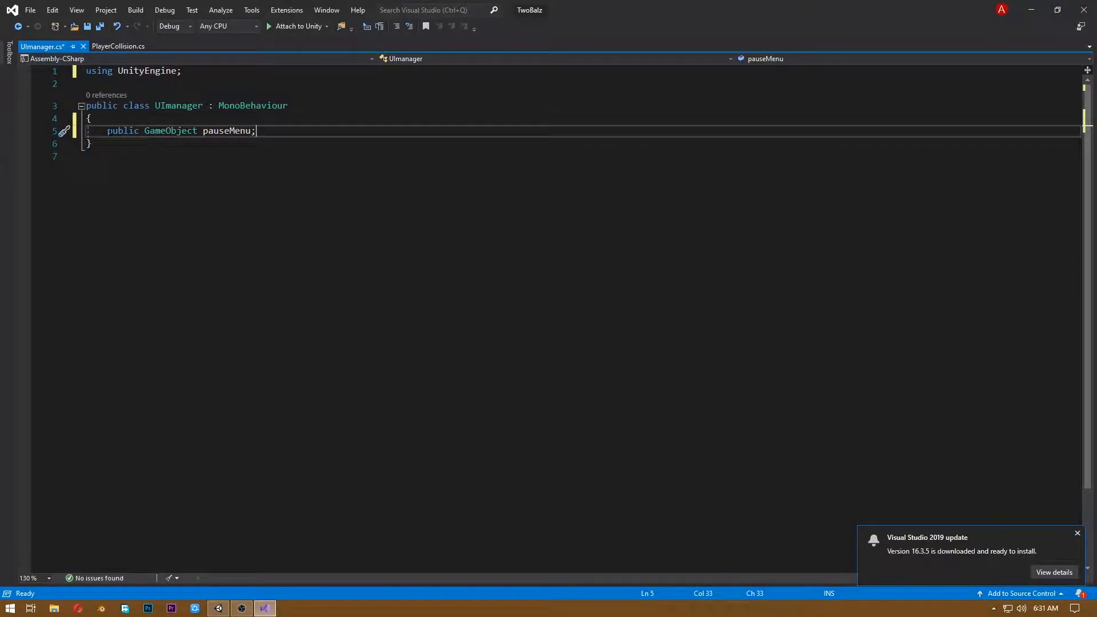
- Add a Start method calling pauseMenu.SetActive(false), save the script, and comment that this disables the pause menu when the game starts
{"action": "key", "text": "Return"}
{"action": "key", "text": "Return"}
{"action": "type", "text": "void"}
{"action": "key", "text": "BackSpace"}
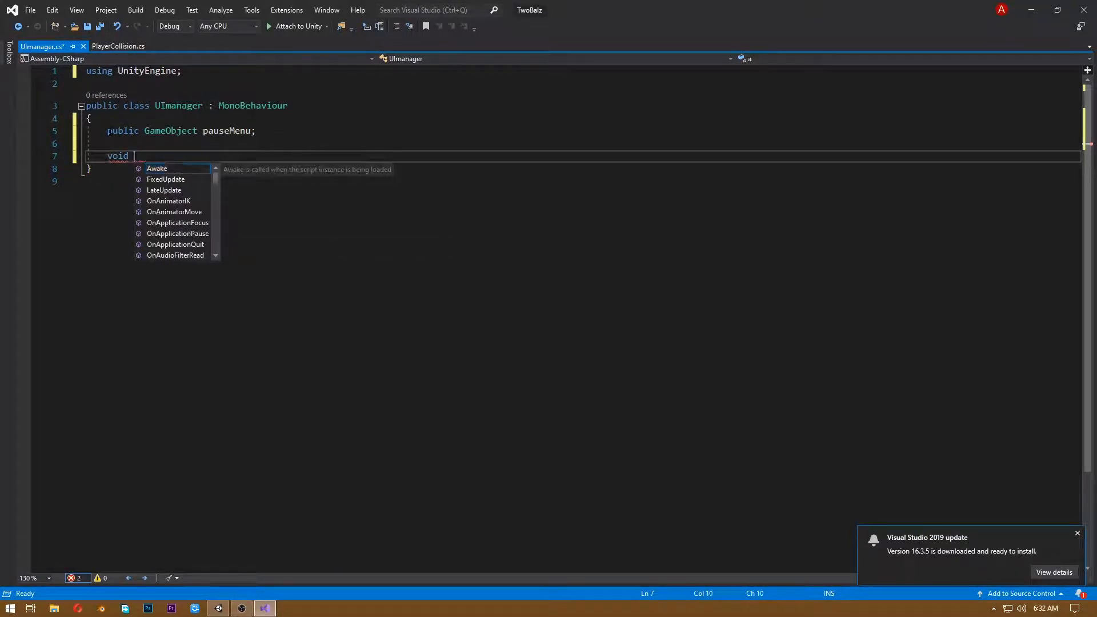
{"action": "type", "text": "Start"}
{"action": "key", "text": "Return"}
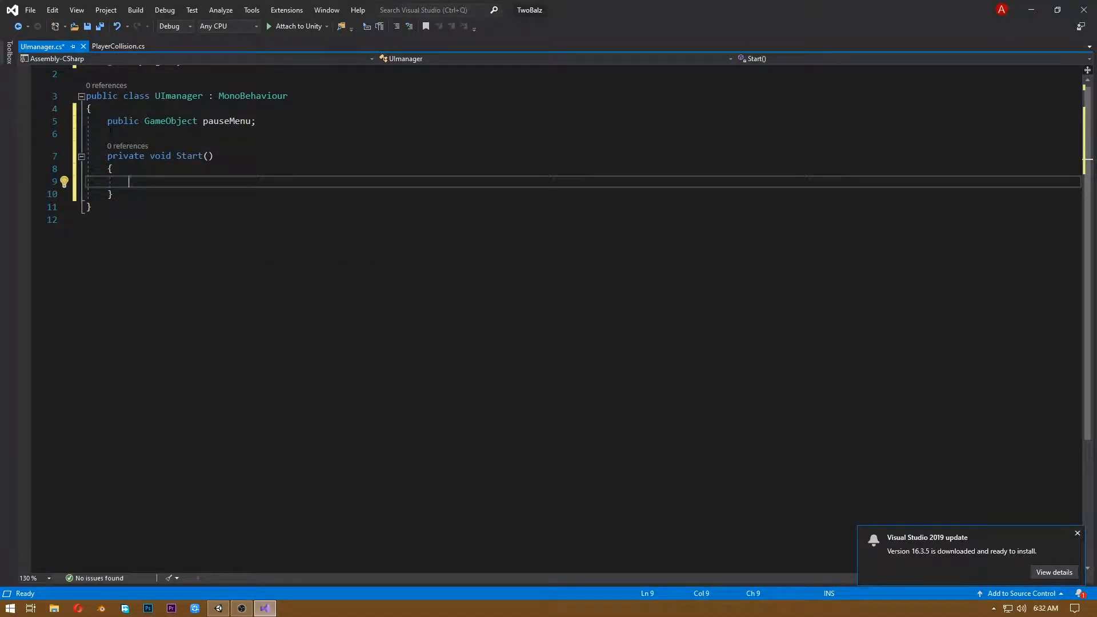
{"action": "type", "text": "pauseMenu.SetActive(f"}
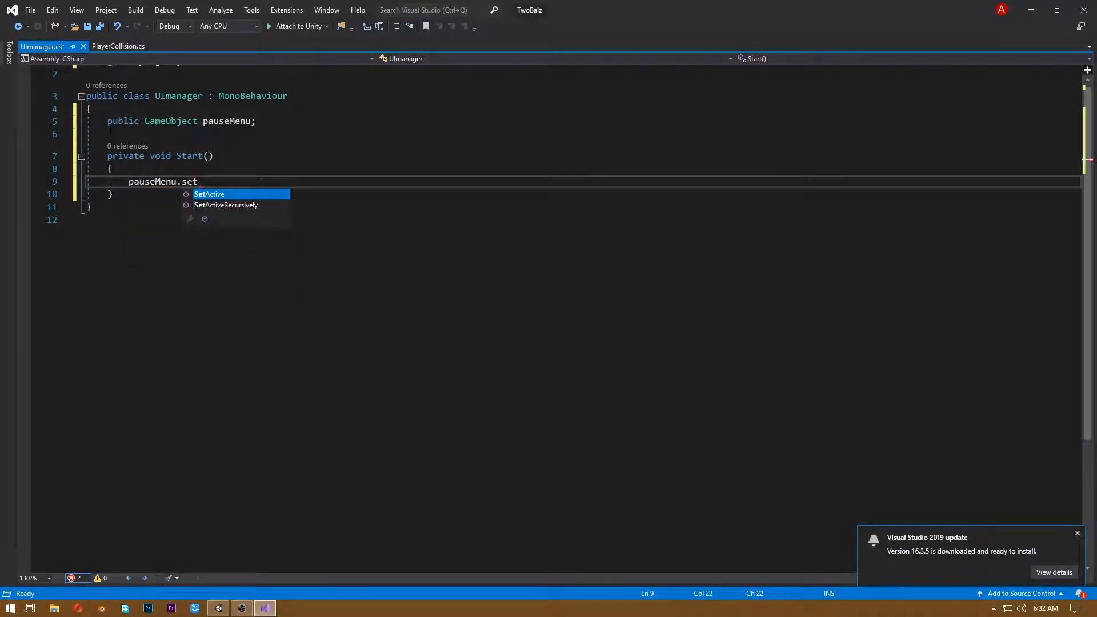
{"action": "type", "text": "alse);"}
{"action": "key", "text": "ctrl+s"}
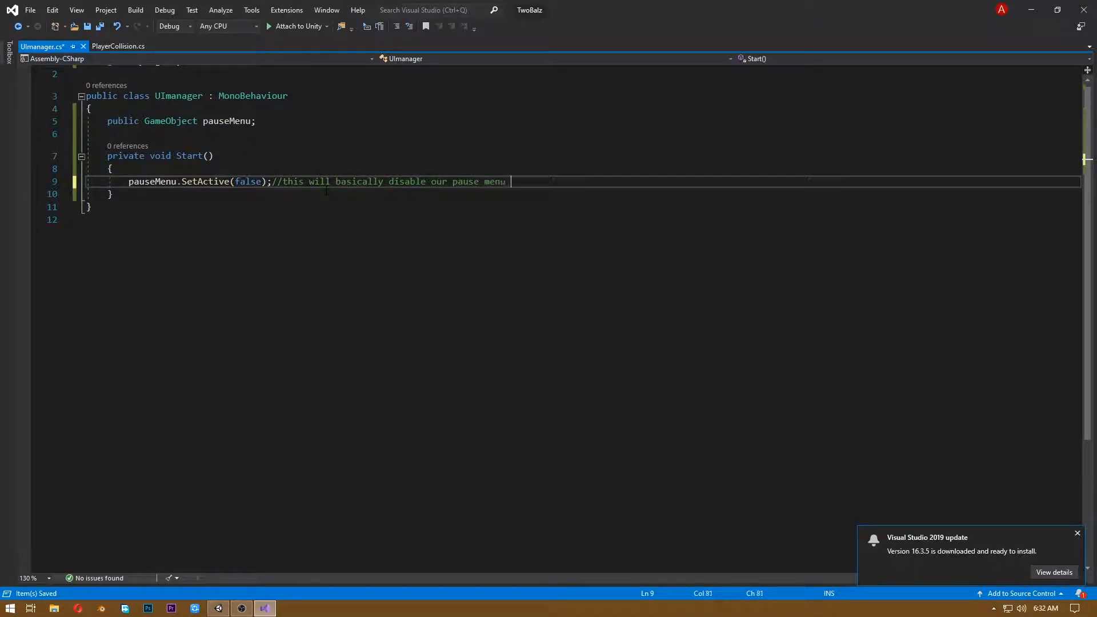
{"action": "type", "text": "en we start the gam"}
- Switch to Unity and assign PauseMenuPanel to the Pause Menu field of the Canvas's UImanager component
{"action": "left_click", "coordinate": [1031, 9]}
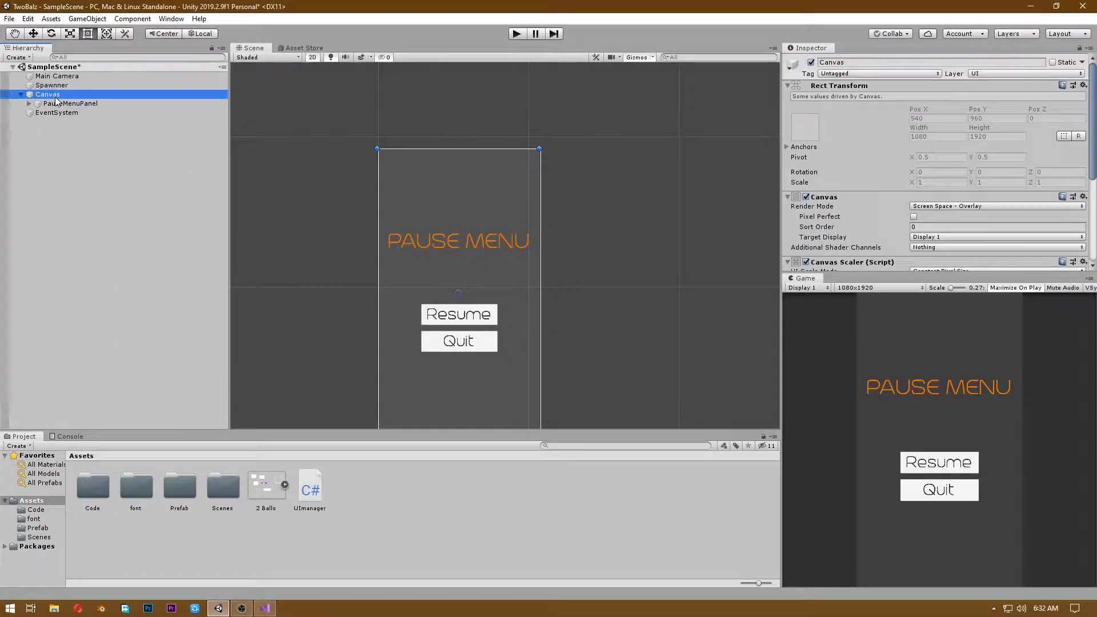
{"action": "scroll", "coordinate": [969, 162], "scroll_direction": "down", "scroll_amount": 5}
{"action": "left_click_drag", "start_coordinate": [70, 104], "coordinate": [891, 249]}
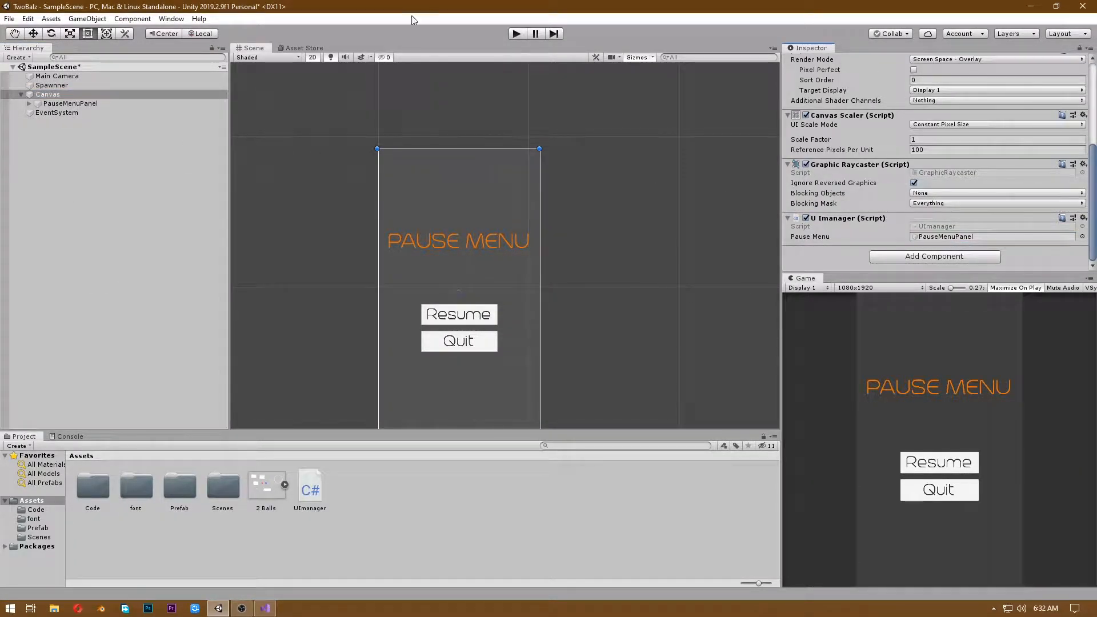
- Run the game and inspect whether PauseMenuPanel is active during play
{"action": "left_click", "coordinate": [516, 34]}
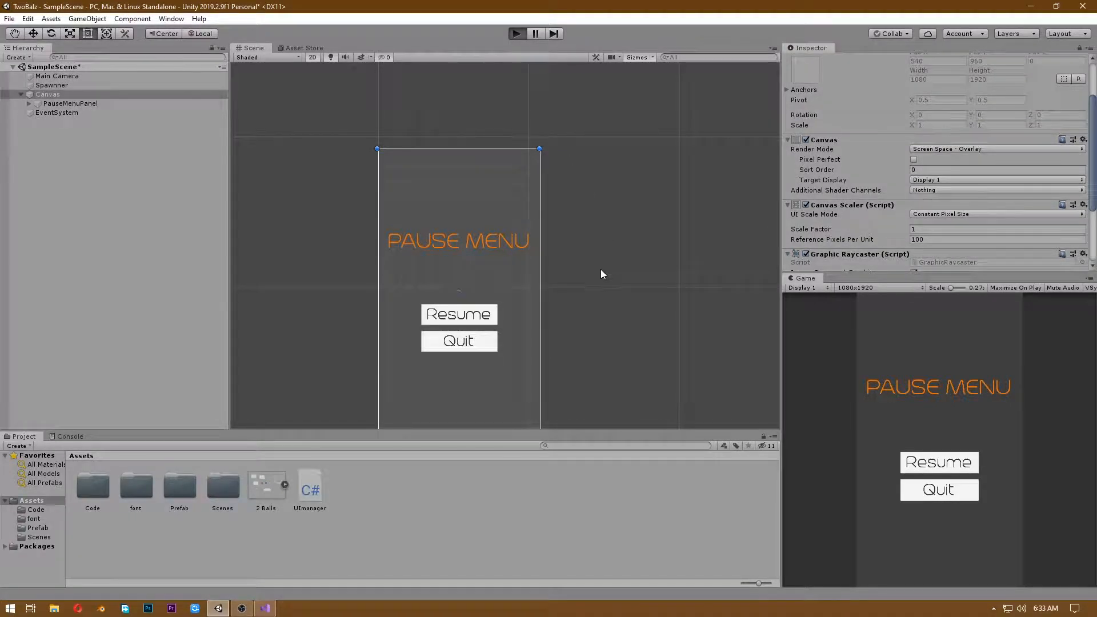
{"action": "left_click", "coordinate": [97, 103]}
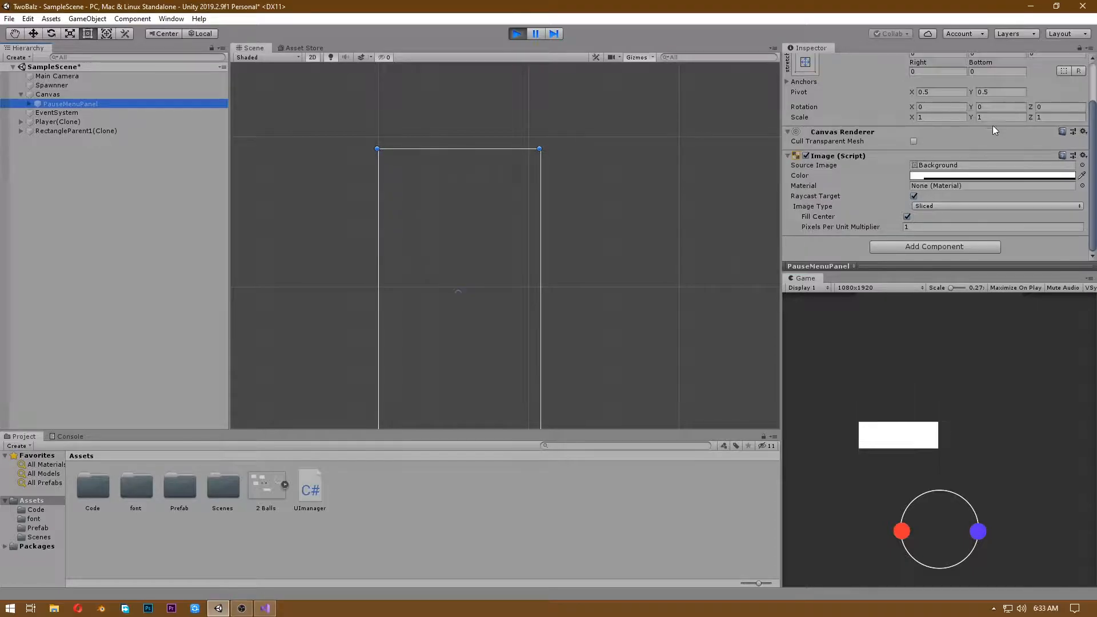
{"action": "scroll", "coordinate": [997, 127], "scroll_direction": "up", "scroll_amount": 3}
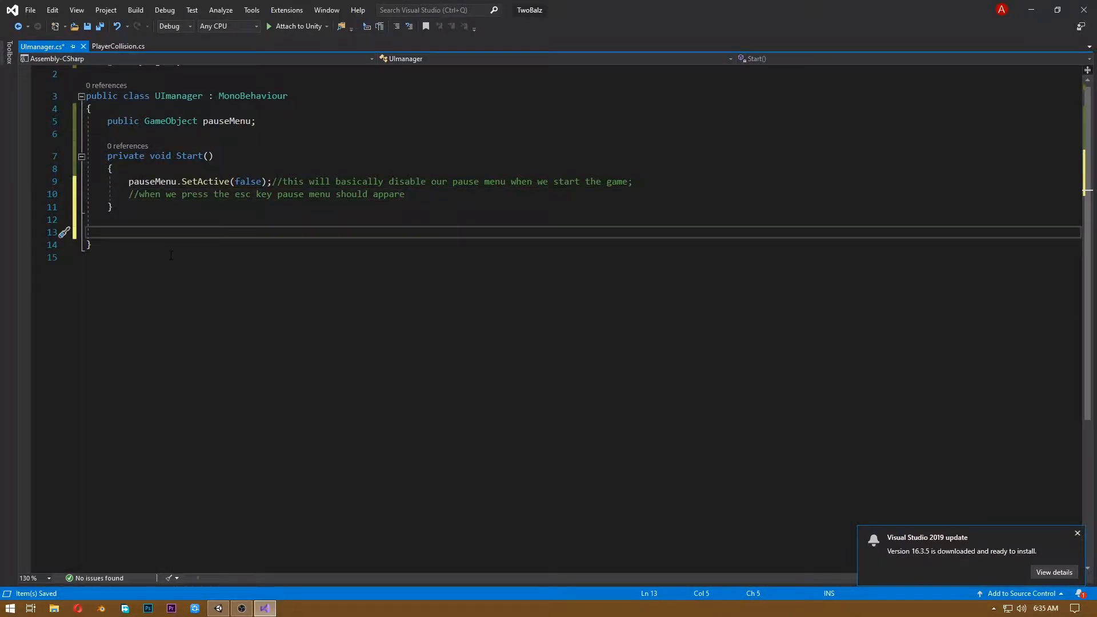
- Add a void PauseMenuOn() method below Start that calls pauseMenu.SetActive(true)
{"action": "type", "text": "void pause"}
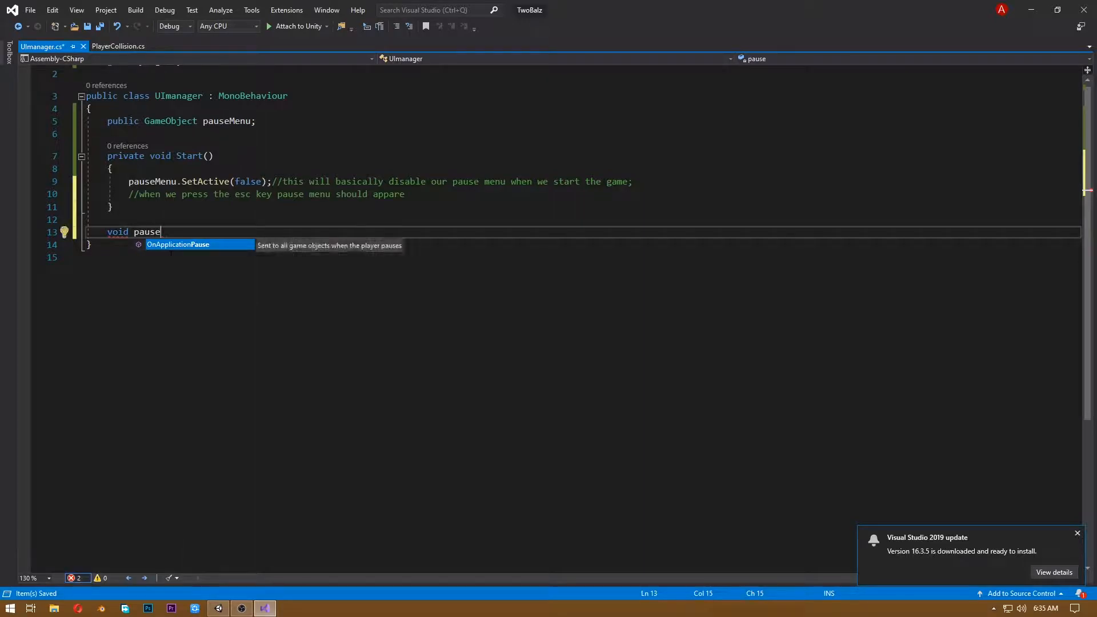
{"action": "key", "text": "BackSpace"}
{"action": "key", "text": "BackSpace"}
{"action": "key", "text": "BackSpace"}
{"action": "key", "text": "BackSpace"}
{"action": "key", "text": "BackSpace"}
{"action": "type", "text": "PauseMenu()"}
{"action": "key", "text": "Return"}
{"action": "type", "text": "{"}
{"action": "key", "text": "Return"}
{"action": "type", "text": "pauseMenu.SetActive"}
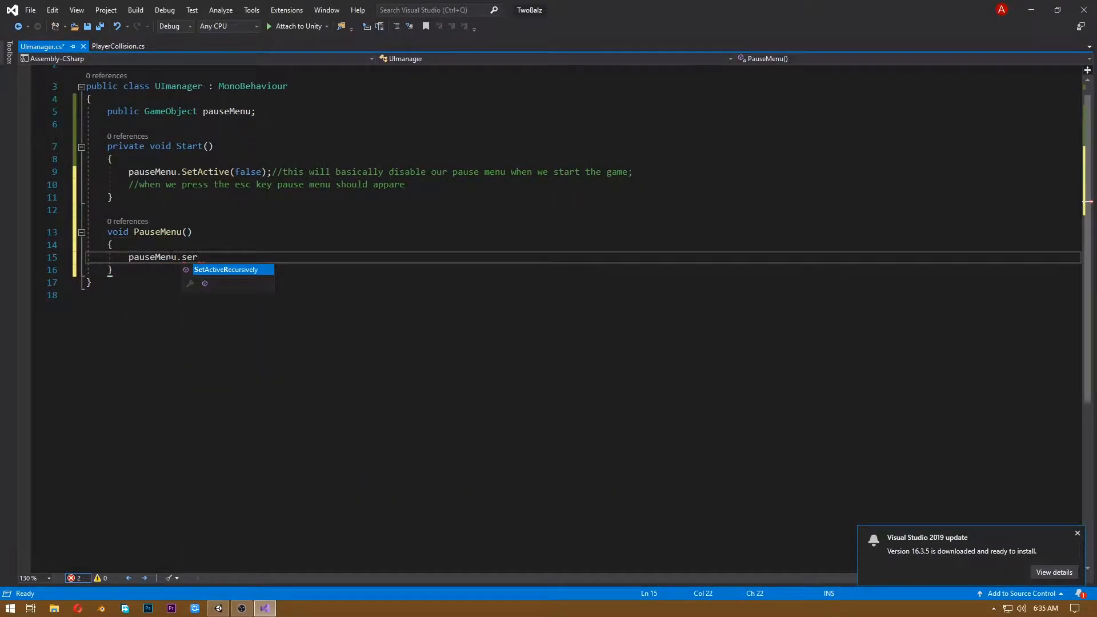
{"action": "type", "text": "(true)"}
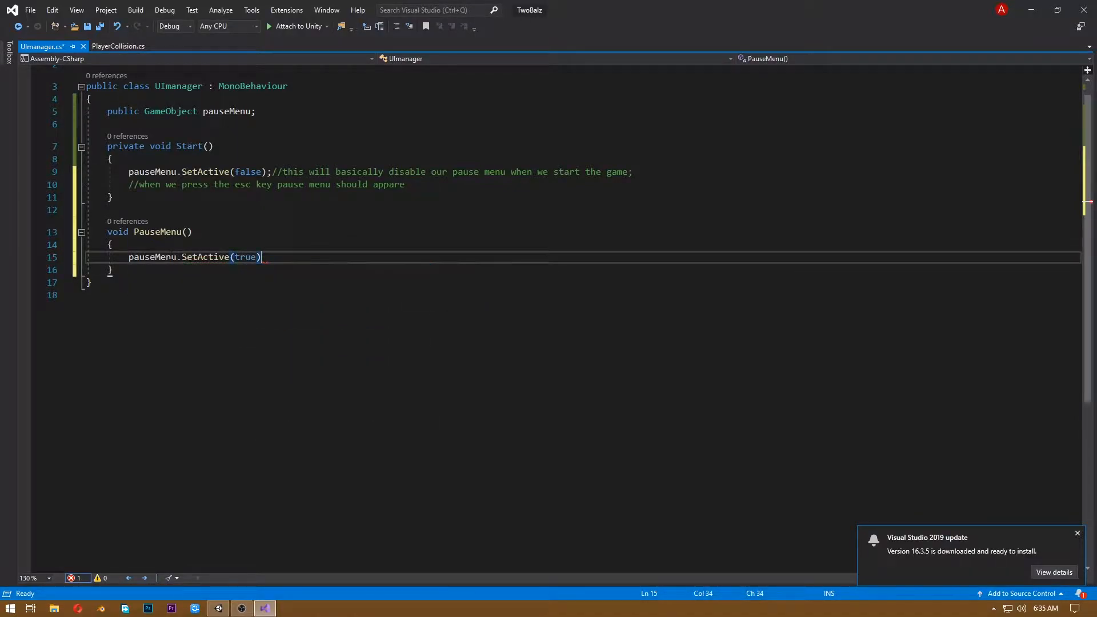
{"action": "left_click", "coordinate": [182, 231]}
- Add a void pauseMenuOff() method that calls pauseMenu.SetActive(false), and save the script
{"action": "left_click", "coordinate": [129, 270]}
{"action": "key", "text": "Return"}
{"action": "key", "text": "Return"}
{"action": "type", "text": "void pauseMenuOff()"}
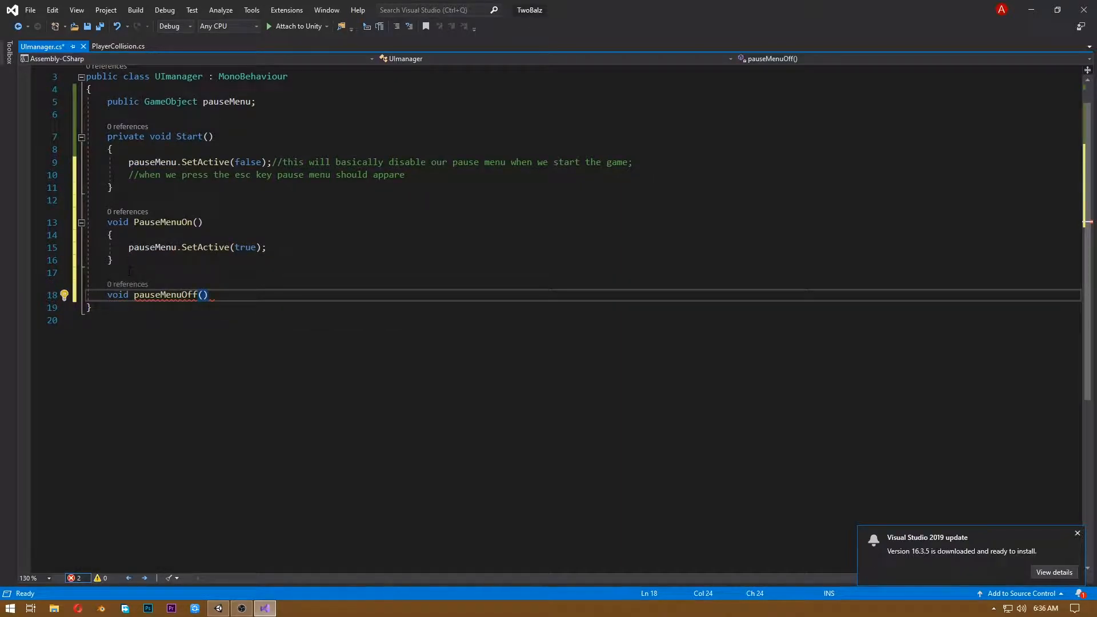
{"action": "key", "text": "Return"}
{"action": "type", "text": "{"}
{"action": "key", "text": "Return"}
{"action": "type", "text": "pauseMenu.SetActive("}
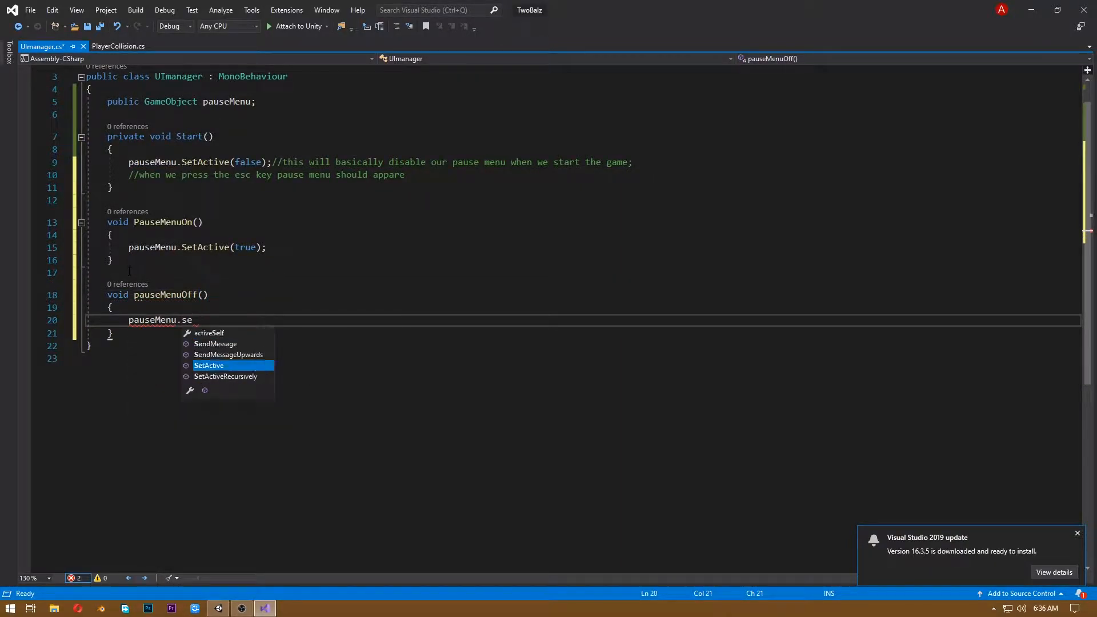
{"action": "type", "text": "false);"}
{"action": "key", "text": "ctrl+s"}
- Comment PauseMenuOn and pauseMenuOff to explain that calling them enables and disables the pause menu
{"action": "left_click", "coordinate": [216, 223]}
{"action": "type", "text": "//when we call this function pau"}
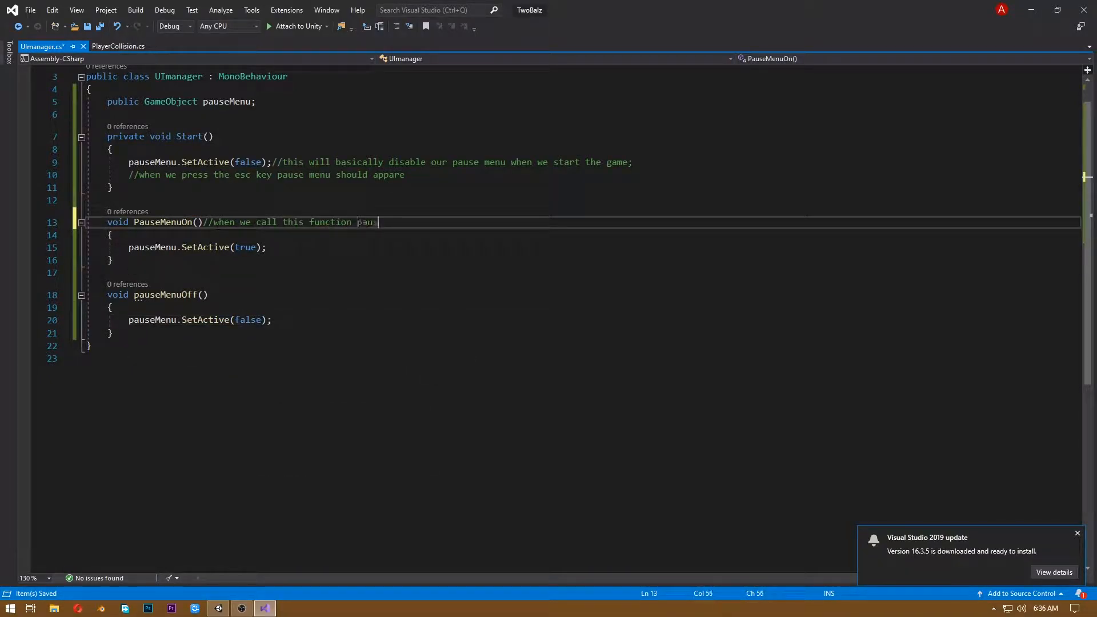
{"action": "type", "text": "se menu will be enabled"}
{"action": "left_click", "coordinate": [218, 295]}
{"action": "type", "text": "//"}
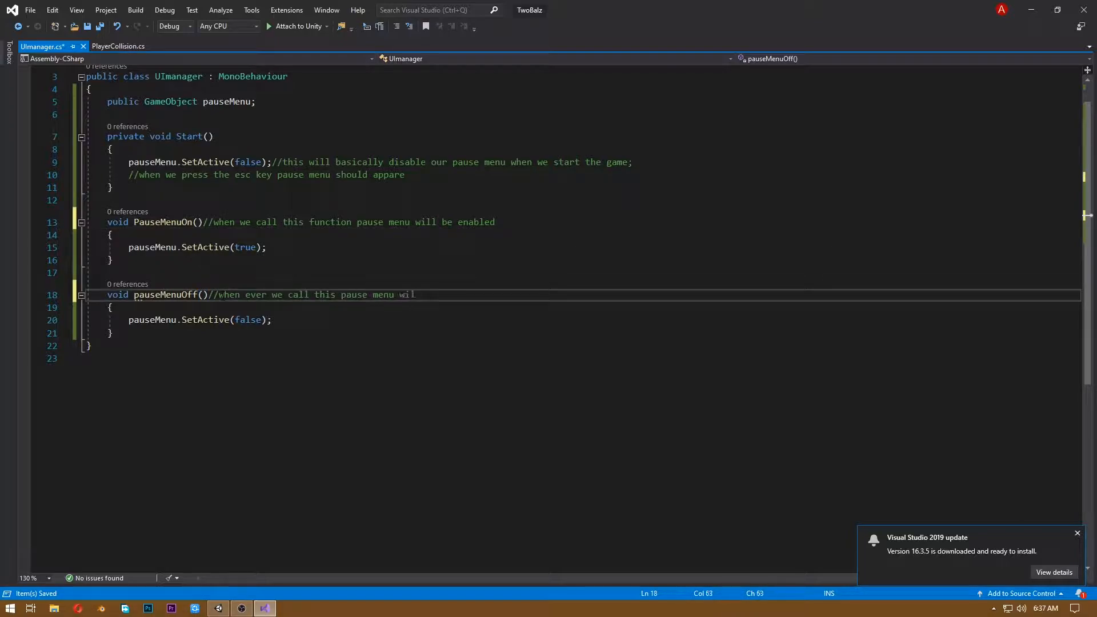
- Add a private void Update() method between Start and PauseMenuOn in the UImanager script
{"action": "type", "text": "up"}
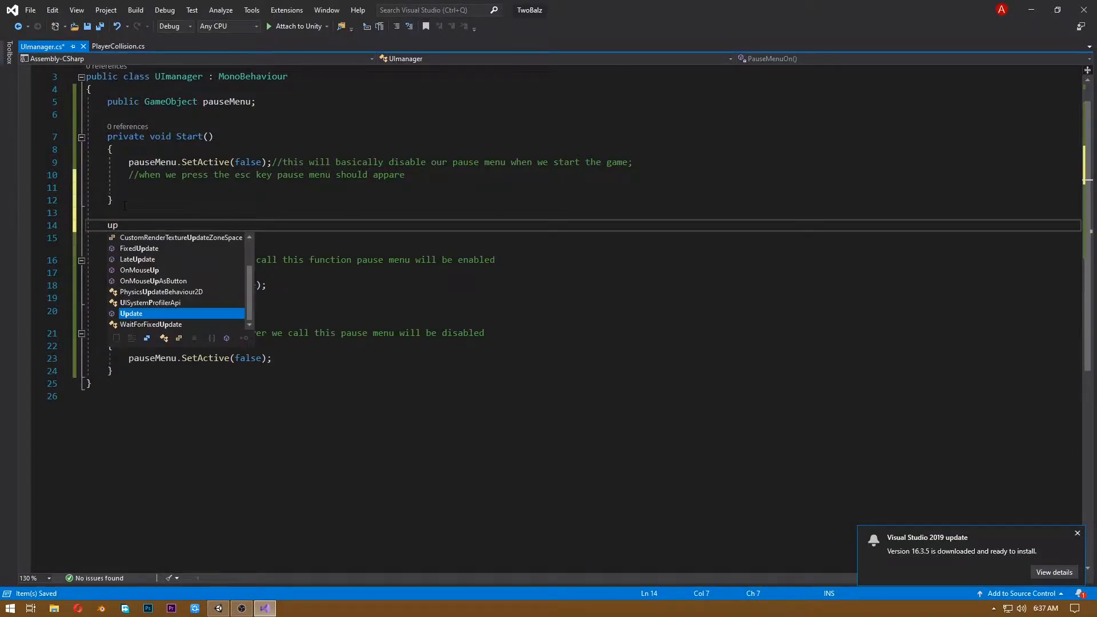
{"action": "key", "text": "BackSpace"}
{"action": "key", "text": "BackSpace"}
{"action": "type", "text": "void up"}
{"action": "key", "text": "Return"}
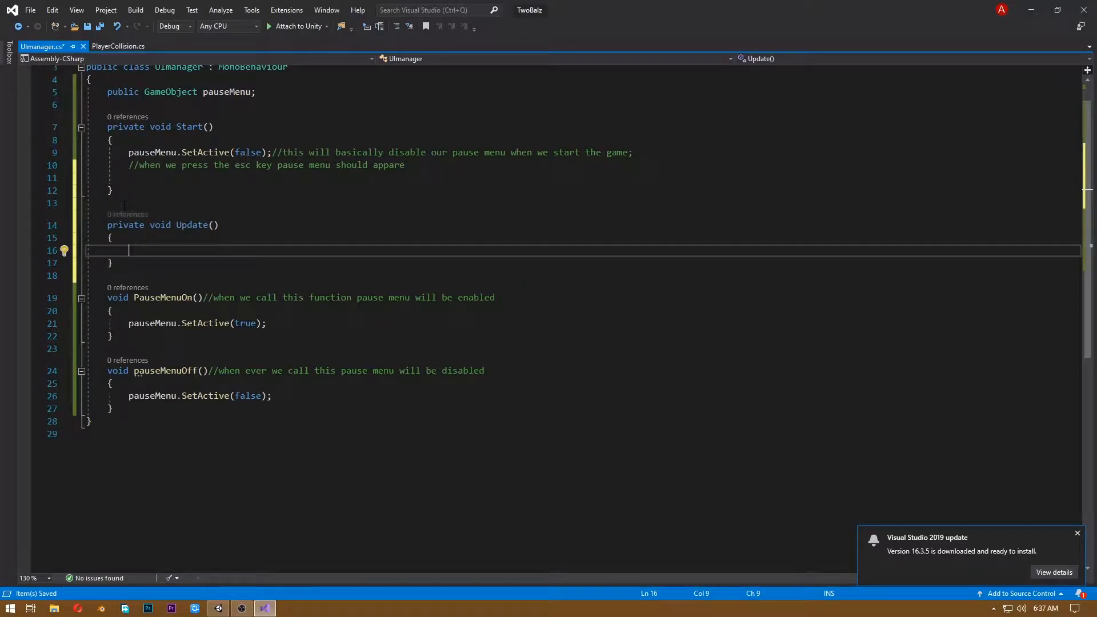
- In Update, add a commented if (Input.GetKeyDown(KeyCode.Escape)) block that calls PauseMenuOn()
{"action": "type", "text": "if (Input.GetKeyDown"}
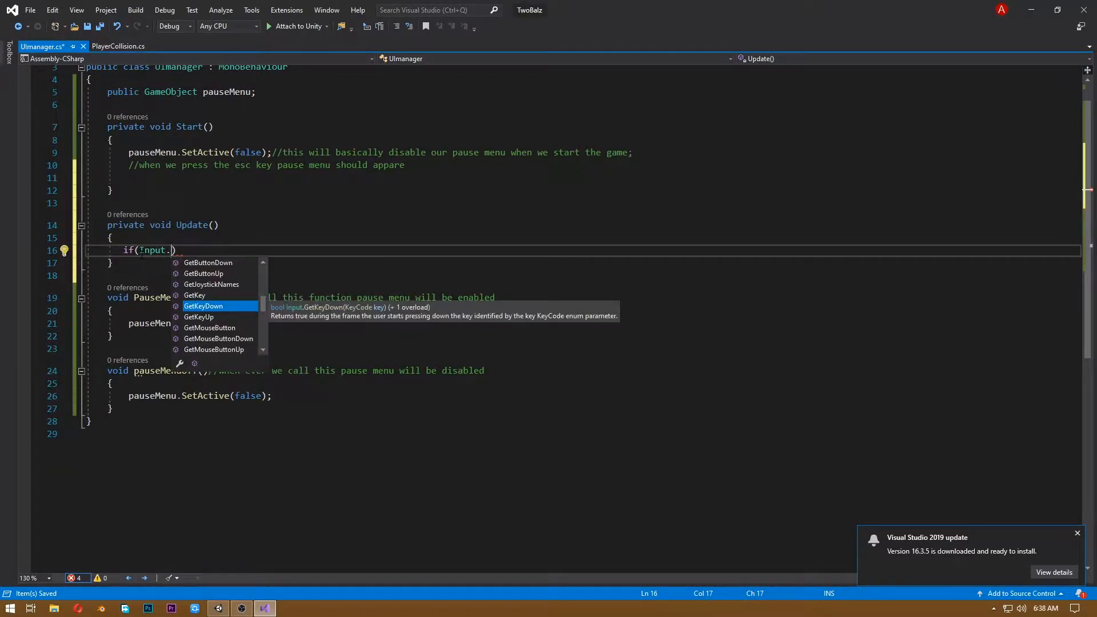
{"action": "type", "text": "(KeyCode."}
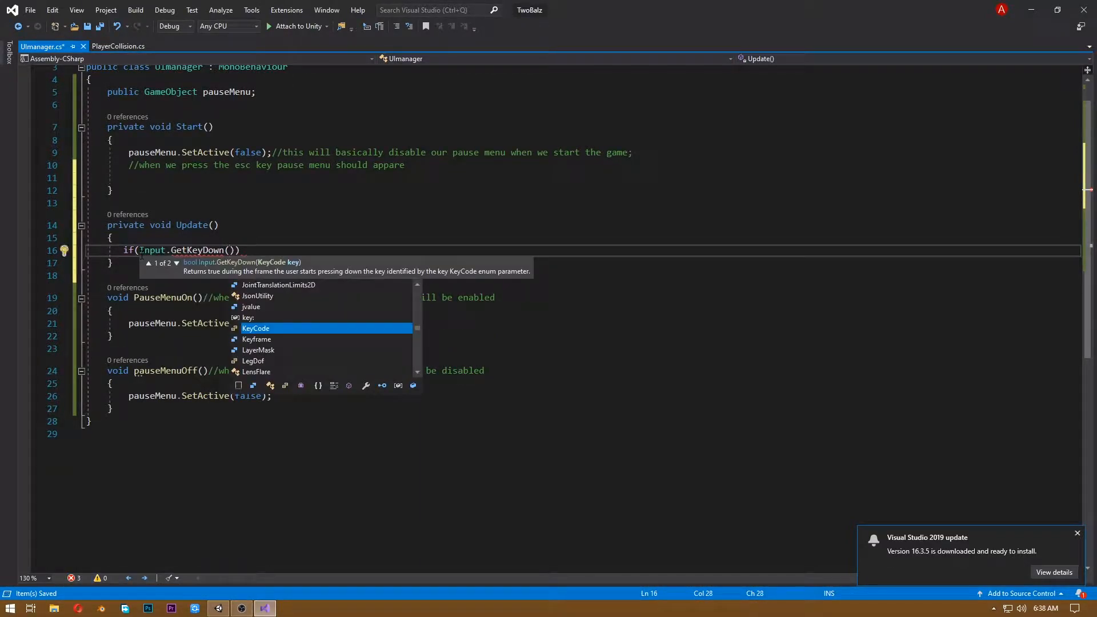
{"action": "type", "text": "Escap"}
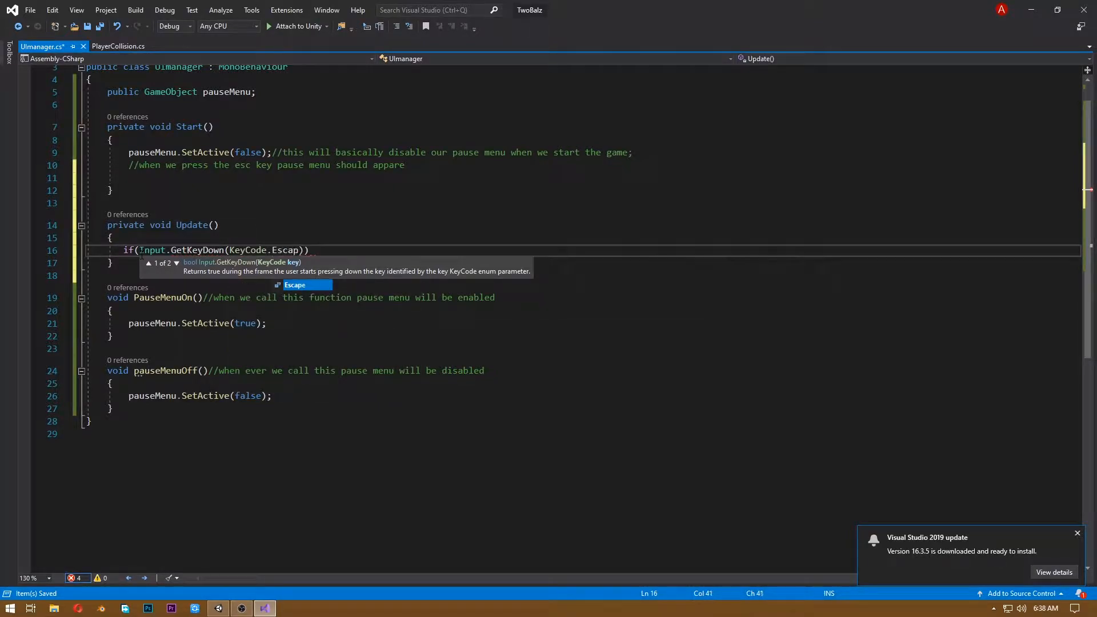
{"action": "type", "text": "if"}
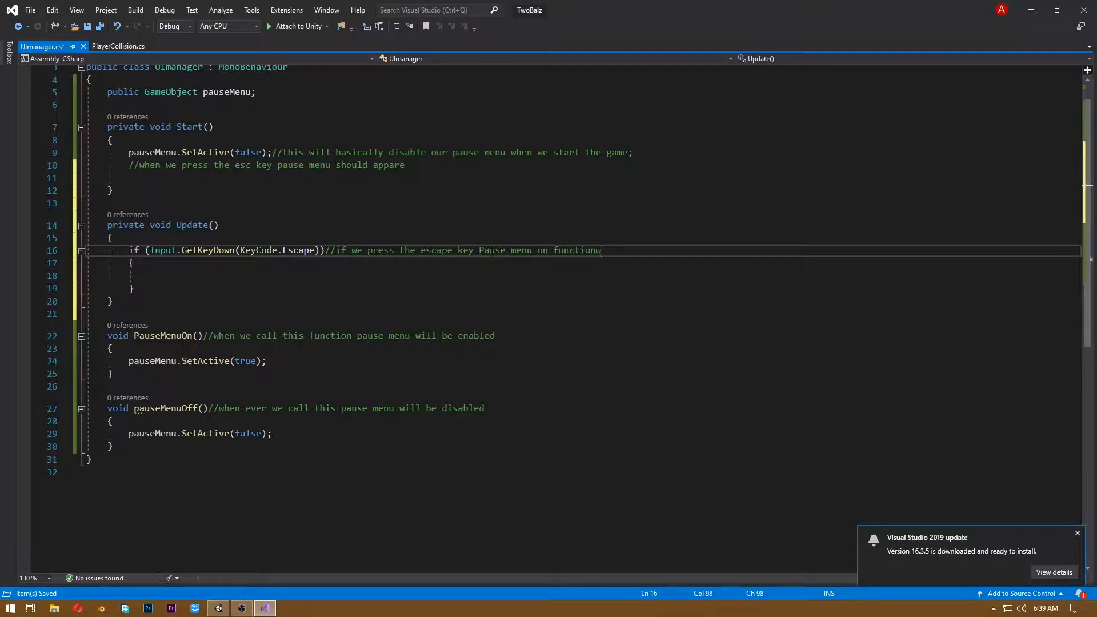
{"action": "left_click", "coordinate": [171, 278]}
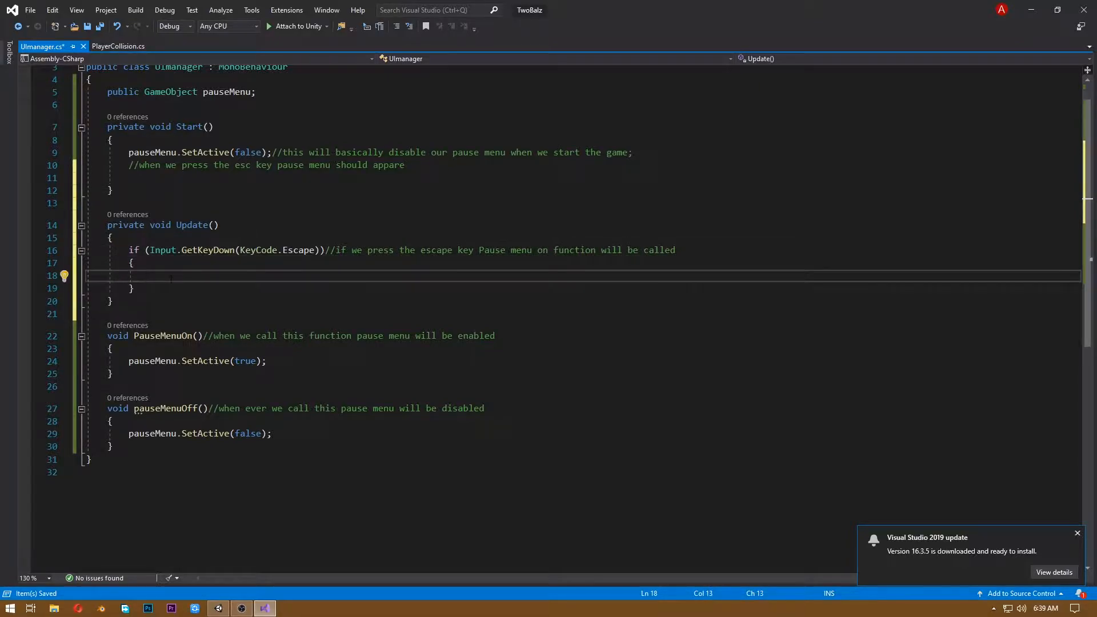
{"action": "type", "text": "PauseMenuOn()"}
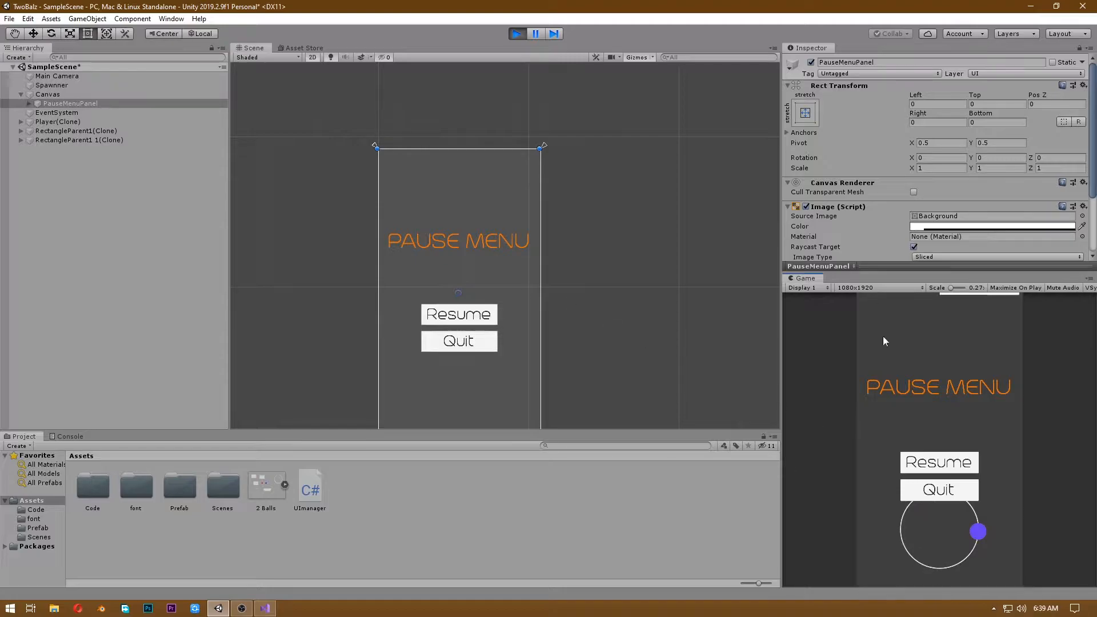
- Stop the game in Unity and add an On Click event to the Resume button with Canvas as its target object
{"action": "left_click", "coordinate": [457, 320]}
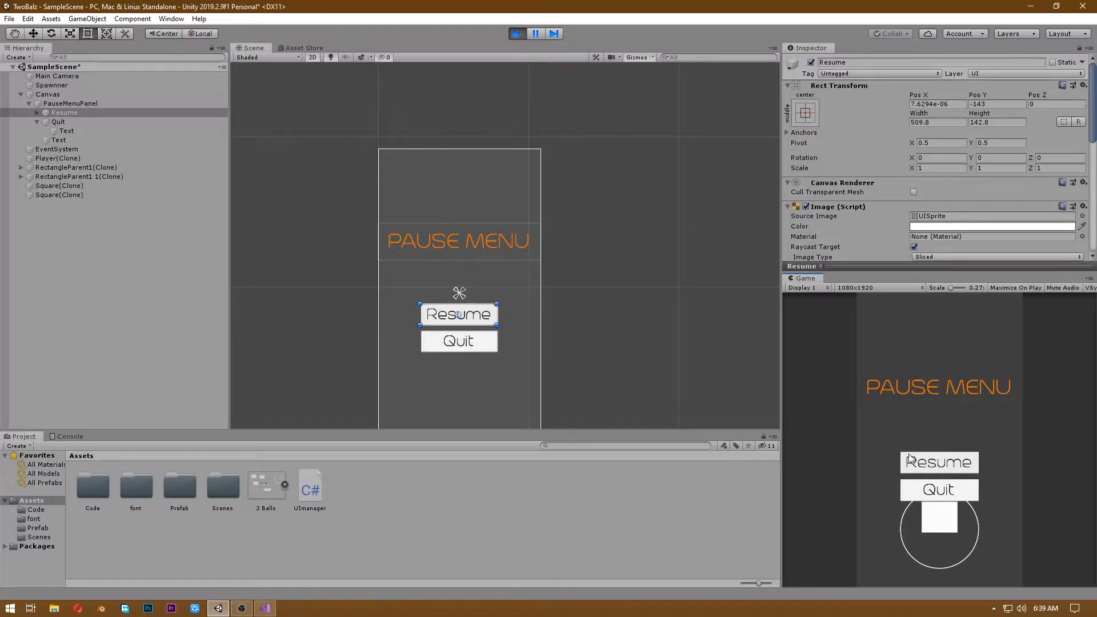
{"action": "key", "text": "ctrl+p"}
{"action": "left_click", "coordinate": [801, 161]}
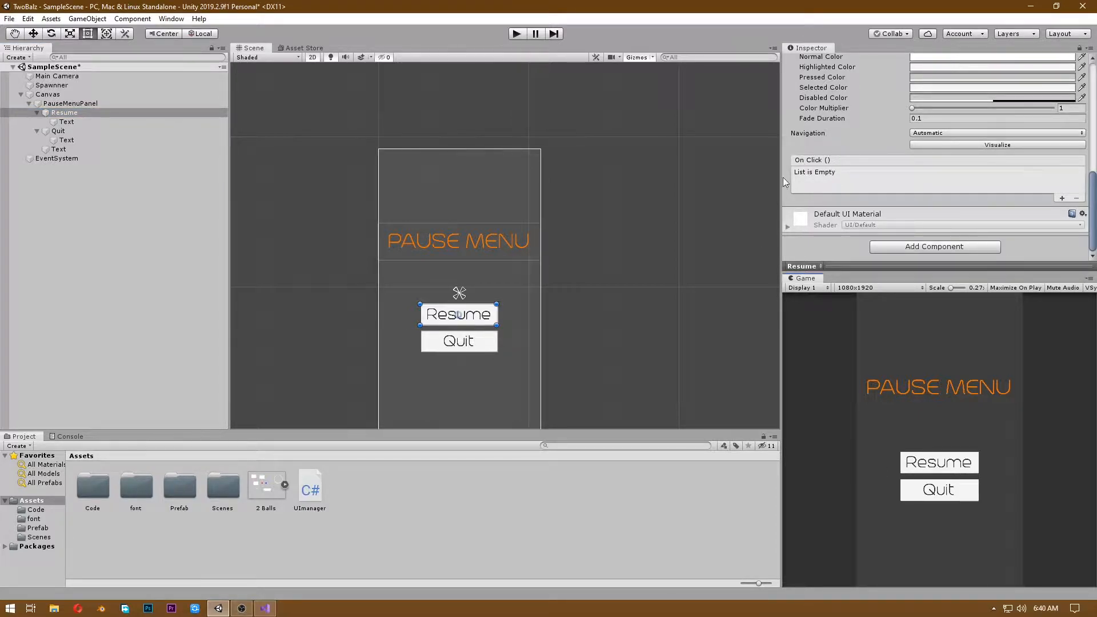
{"action": "left_click", "coordinate": [1062, 198]}
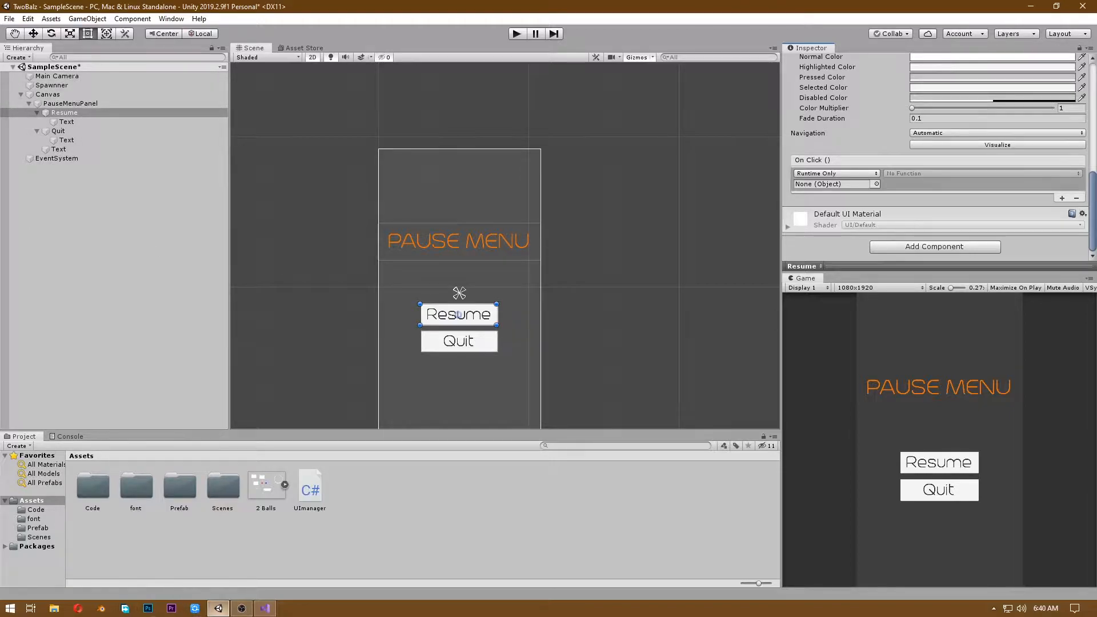
{"action": "left_click", "coordinate": [308, 495]}
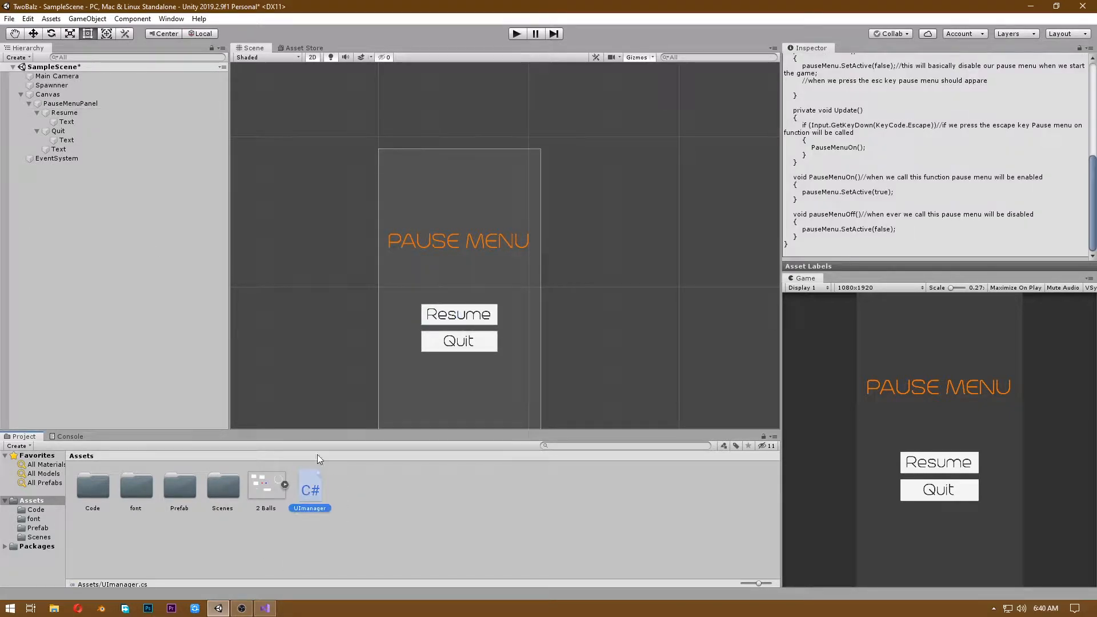
{"action": "left_click_drag", "start_coordinate": [310, 478], "coordinate": [814, 186]}
{"action": "left_click", "coordinate": [64, 112]}
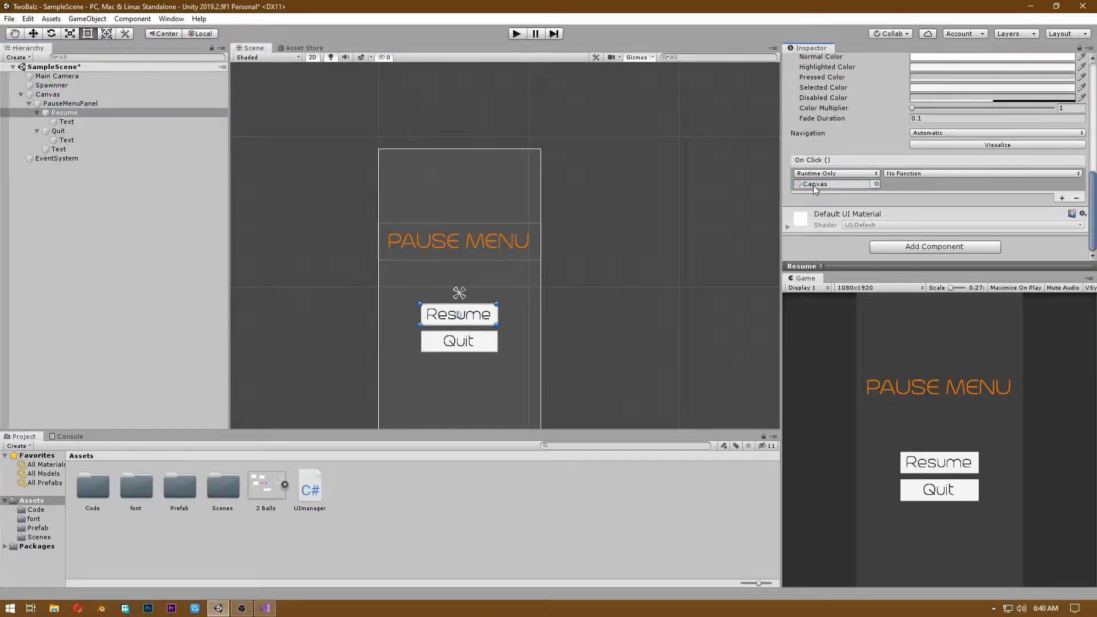
- Check the UImanager functions offered for Resume's On Click event, and make the pauseMenuOff method public in Visual Studio
{"action": "left_click", "coordinate": [966, 177]}
{"action": "mouse_move", "coordinate": [941, 267]}
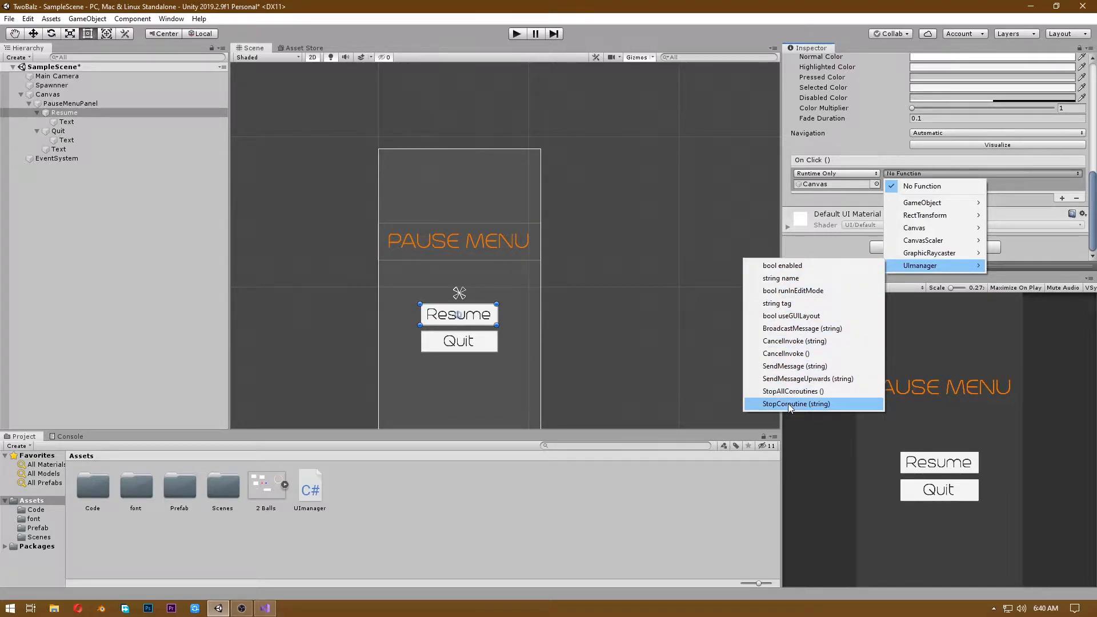
{"action": "key", "text": "alt+Tab"}
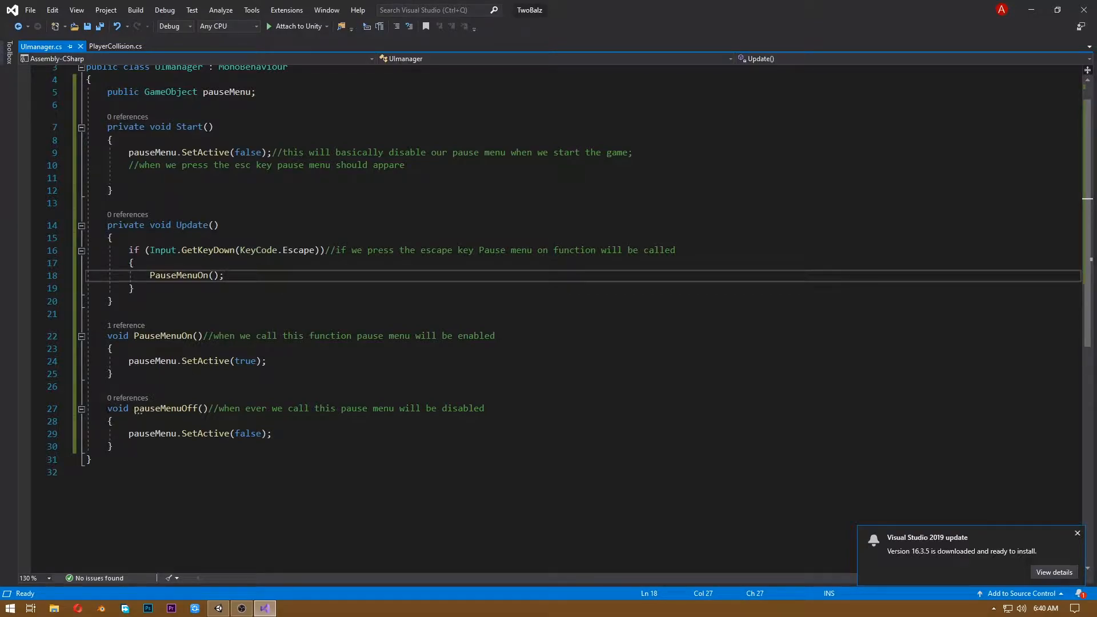
{"action": "left_click", "coordinate": [116, 409]}
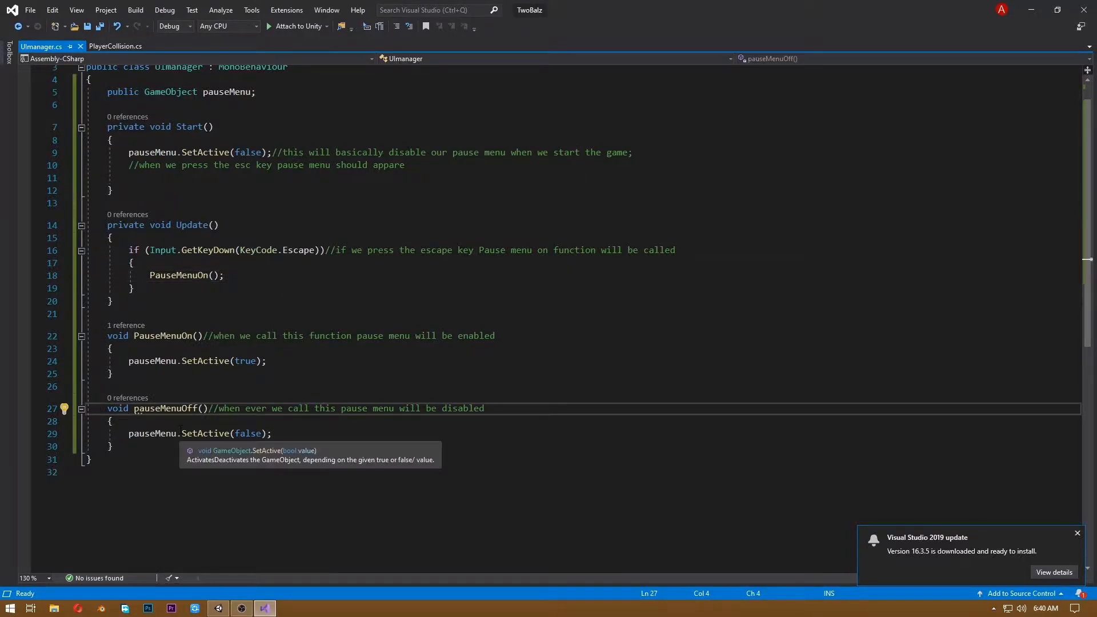
{"action": "type", "text": "pub"}
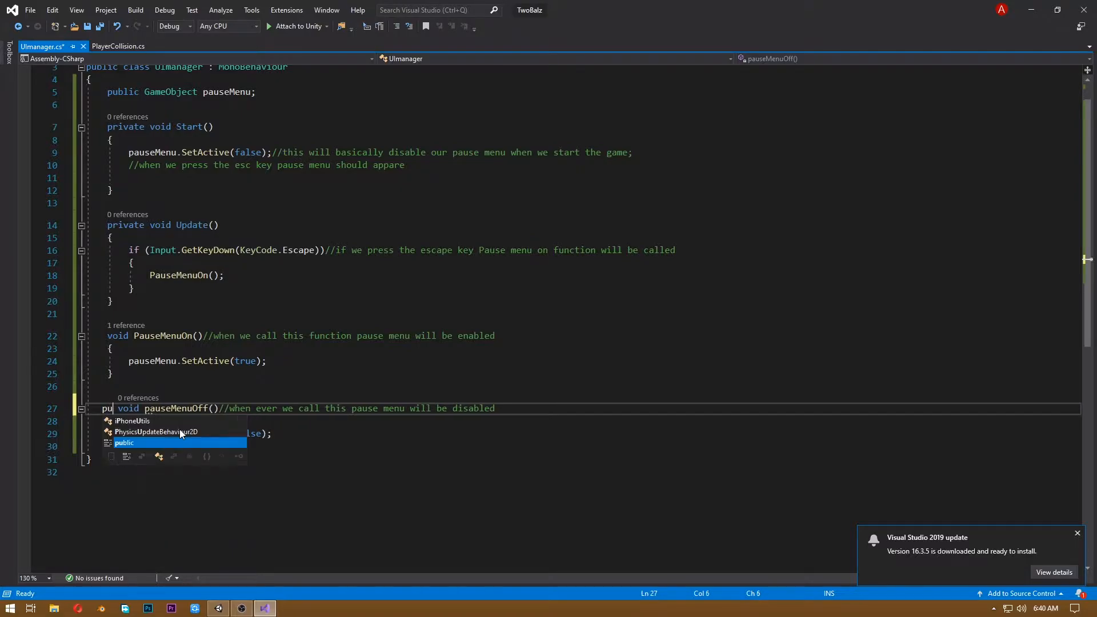
{"action": "key", "text": "Tab"}
{"action": "key", "text": "alt+Tab"}
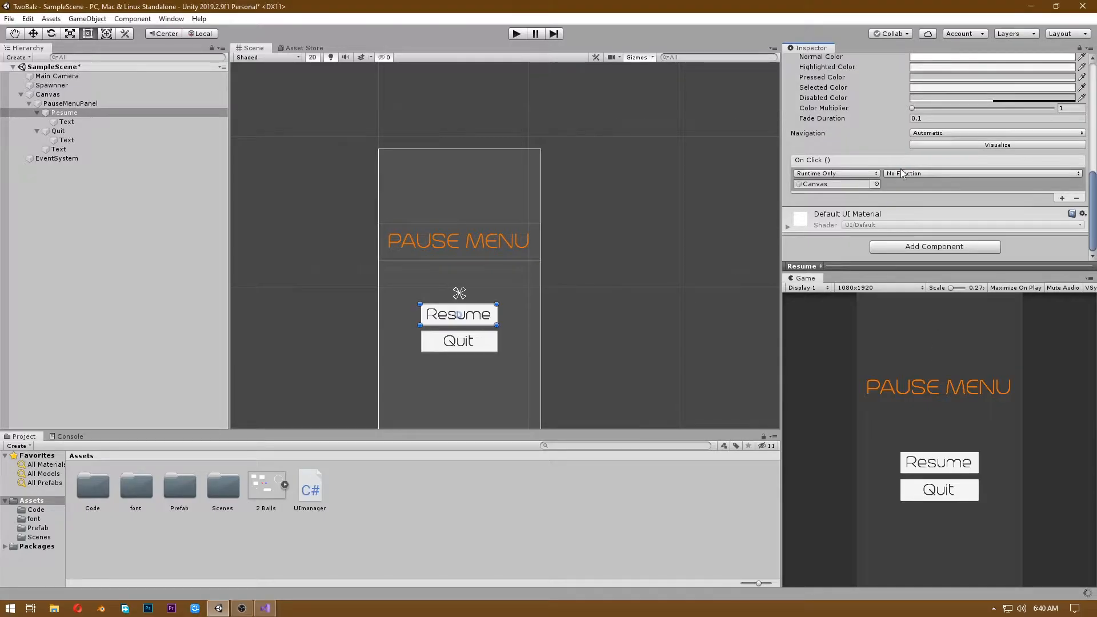
- Set the function of the Resume button's On Click event to UImanager.pauseMenuOff
{"action": "scroll", "coordinate": [933, 189], "scroll_direction": "up", "scroll_amount": 2}
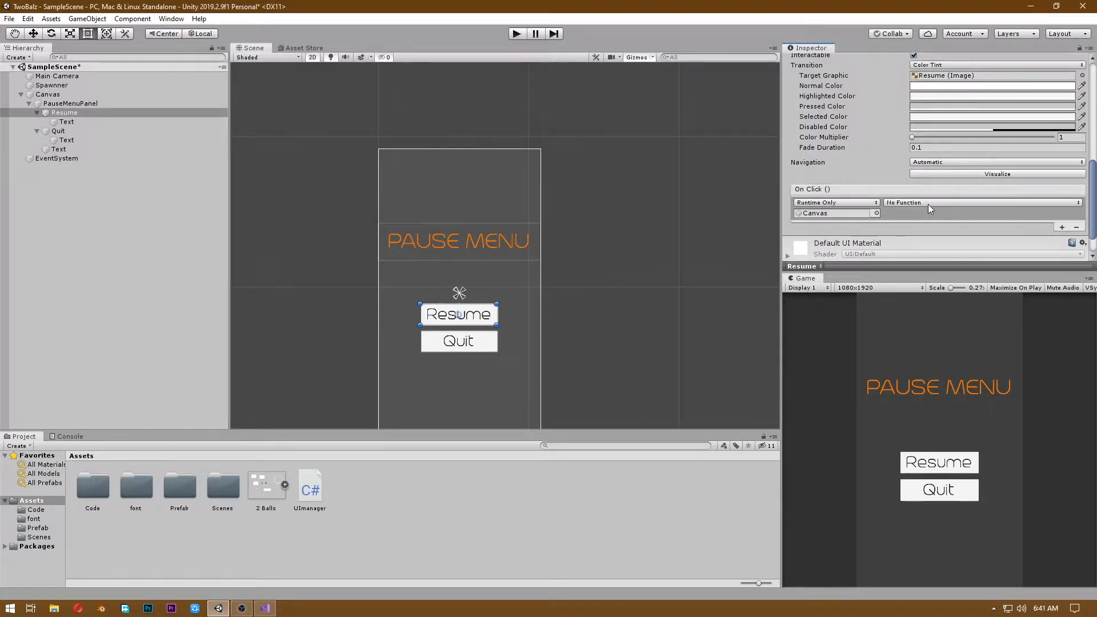
{"action": "left_click", "coordinate": [929, 202]}
{"action": "mouse_move", "coordinate": [923, 296]}
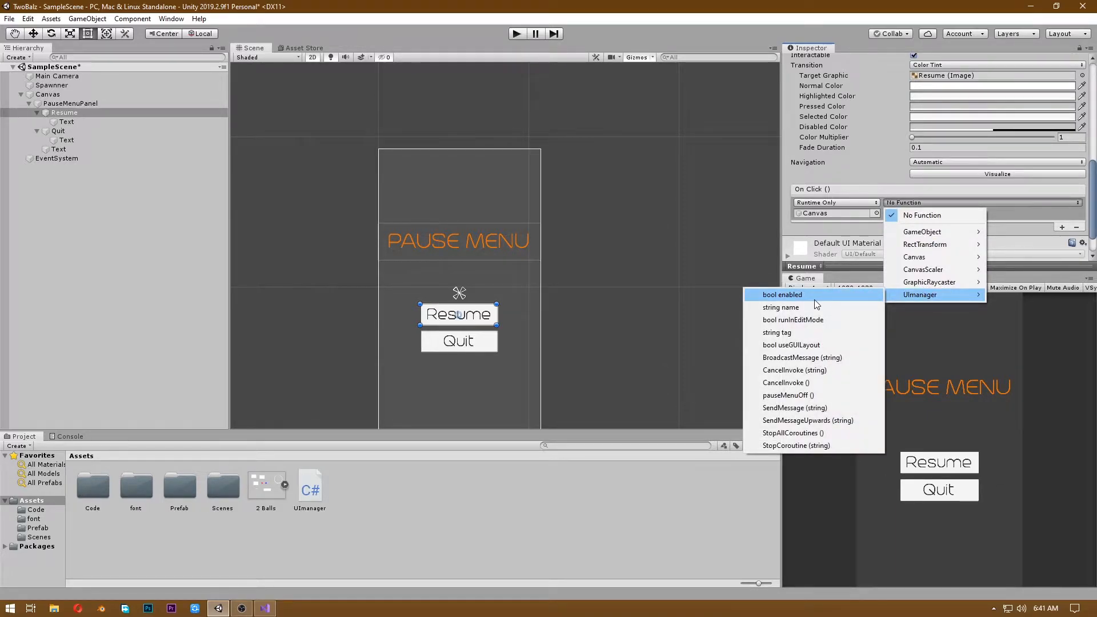
{"action": "left_click", "coordinate": [804, 395]}
- Run the game and repeatedly test opening the pause menu with Esc and closing it with Resume, and stop the game
{"action": "left_click", "coordinate": [516, 34]}
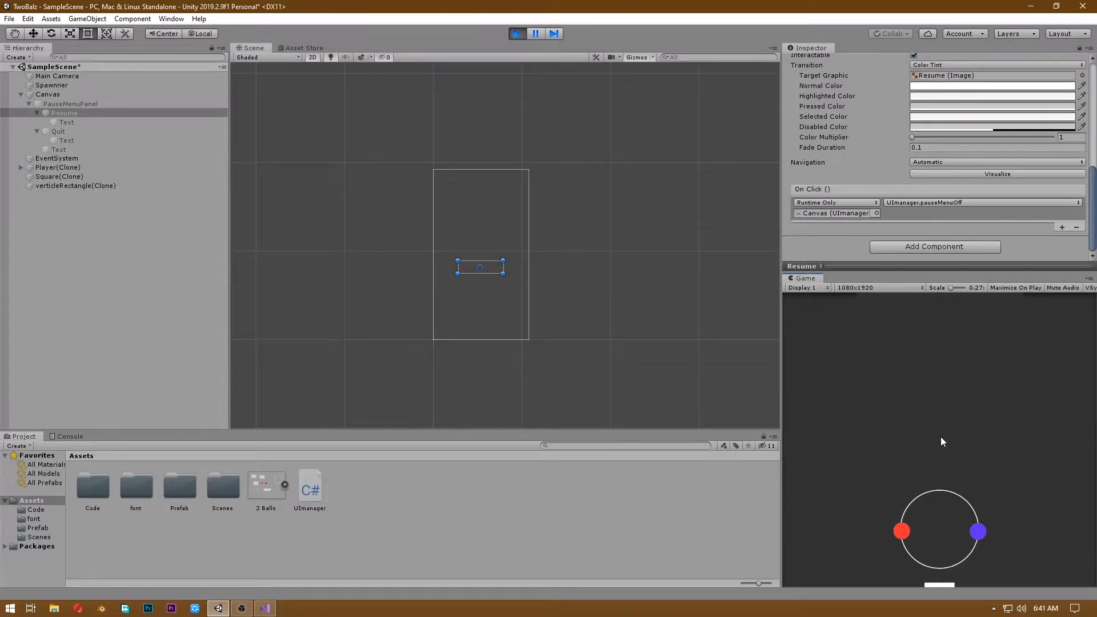
{"action": "key", "text": "Escape"}
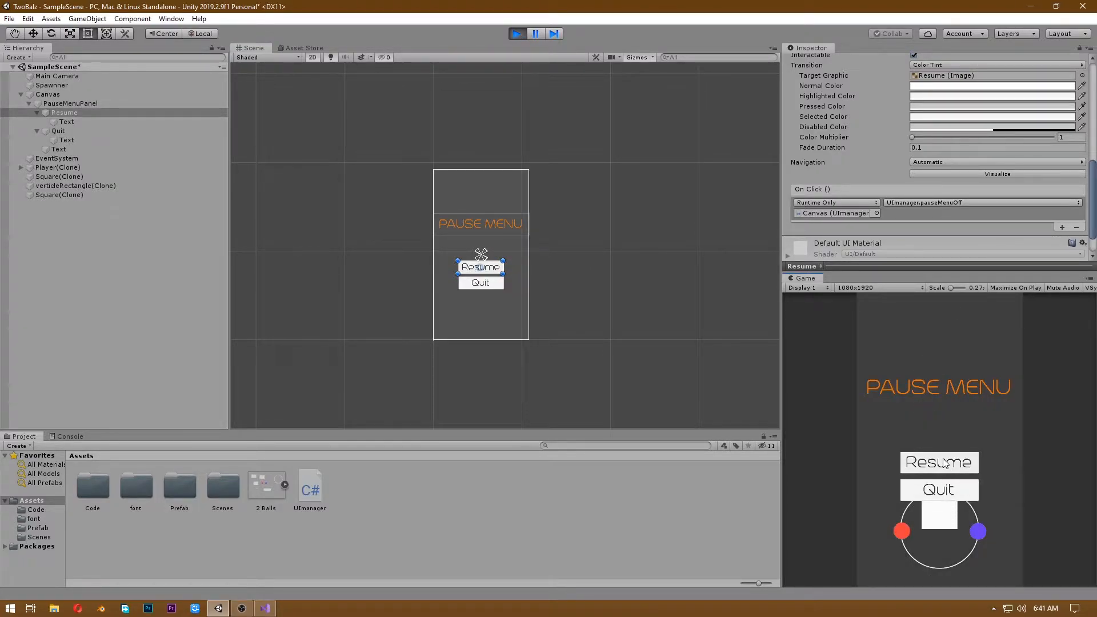
{"action": "left_click", "coordinate": [942, 461]}
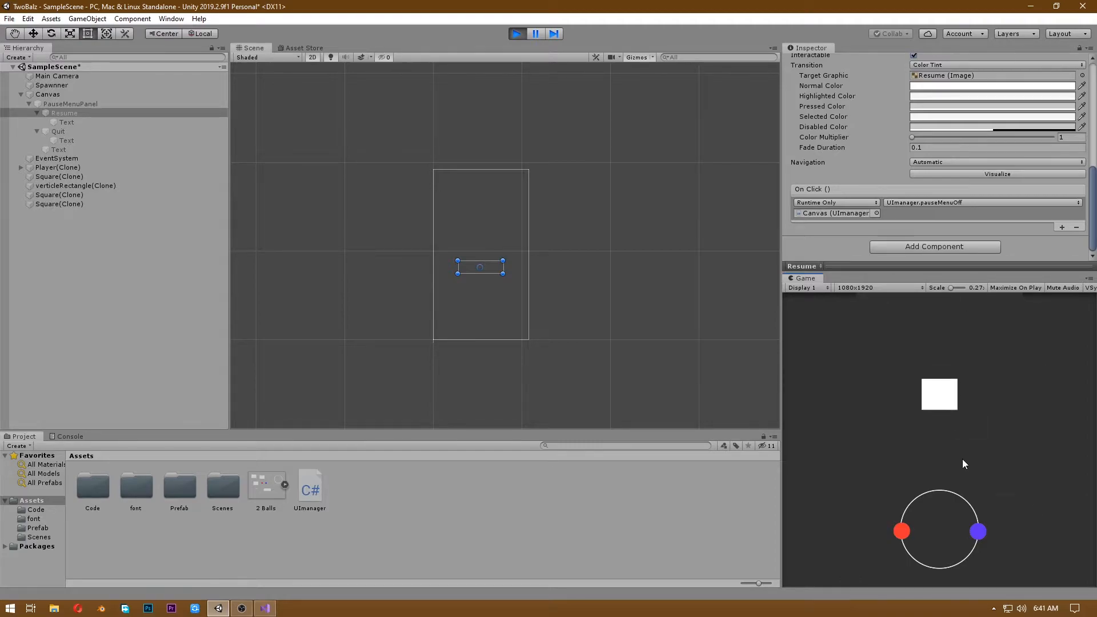
{"action": "key", "text": "Escape"}
{"action": "left_click", "coordinate": [942, 461]}
{"action": "key", "text": "Escape"}
{"action": "left_click", "coordinate": [943, 460]}
{"action": "key", "text": "Escape"}
{"action": "left_click", "coordinate": [942, 460]}
{"action": "key", "text": "Escape"}
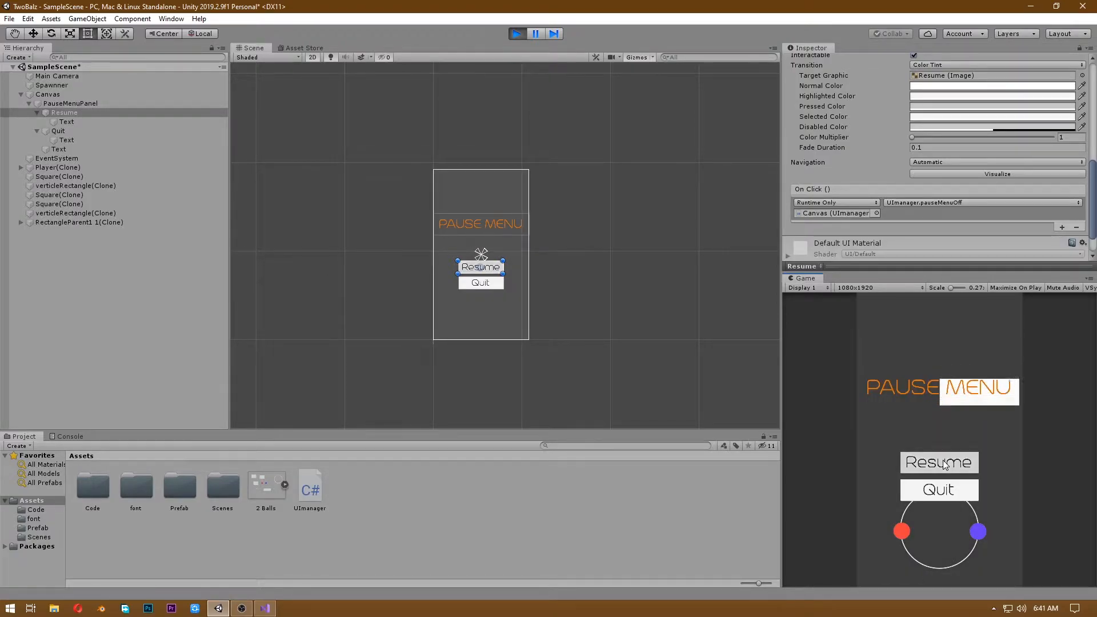
{"action": "left_click", "coordinate": [944, 463]}
{"action": "key", "text": "Escape"}
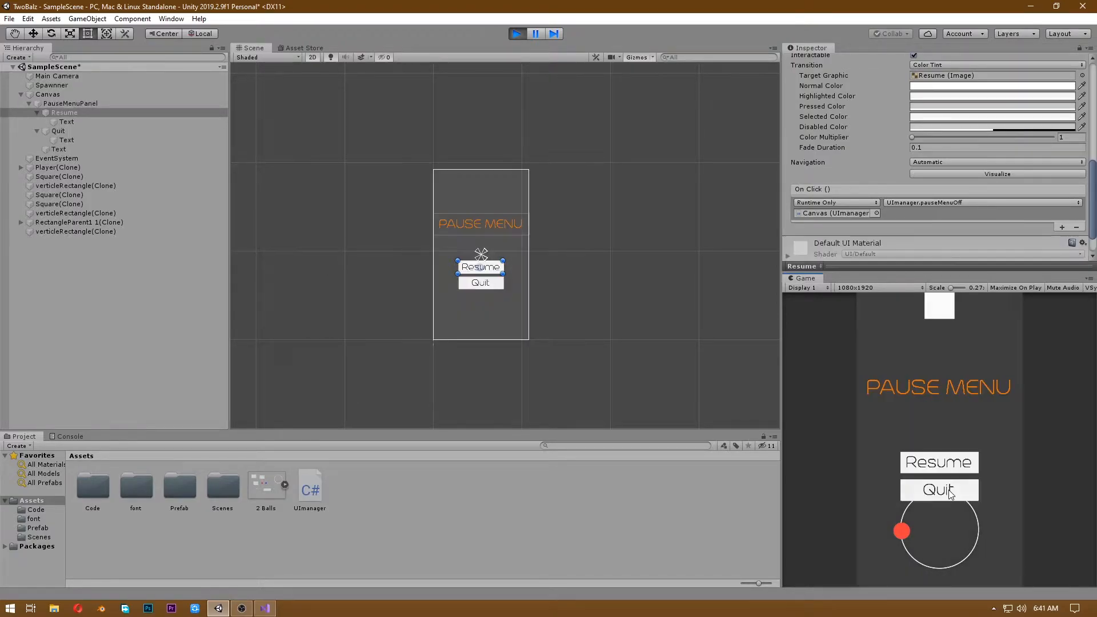
{"action": "left_click", "coordinate": [937, 461]}
{"action": "key", "text": "Escape"}
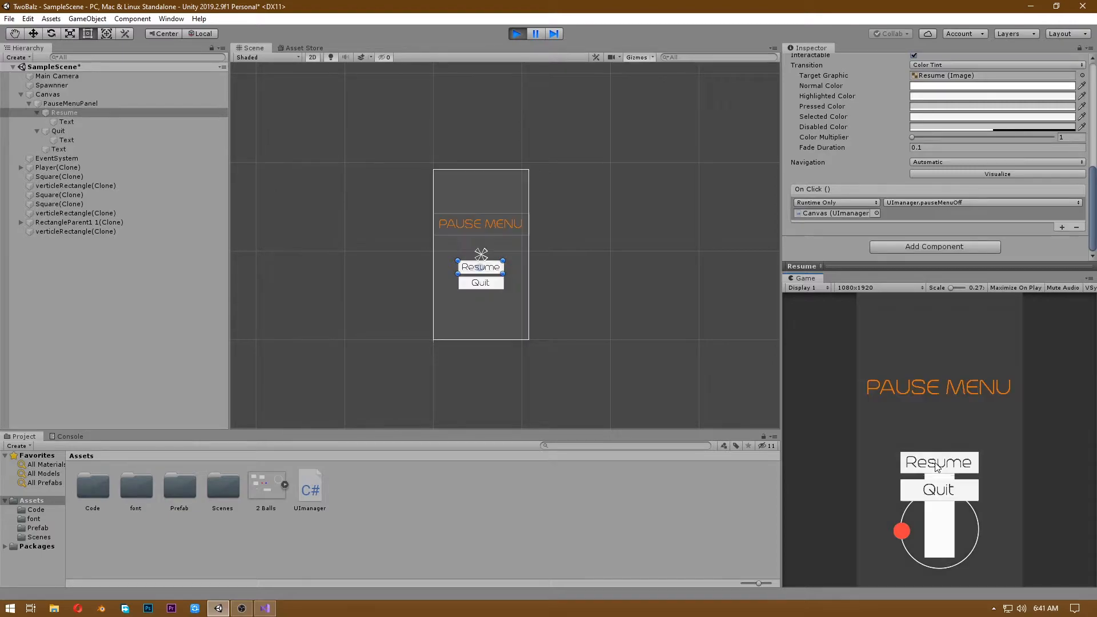
{"action": "left_click", "coordinate": [939, 466]}
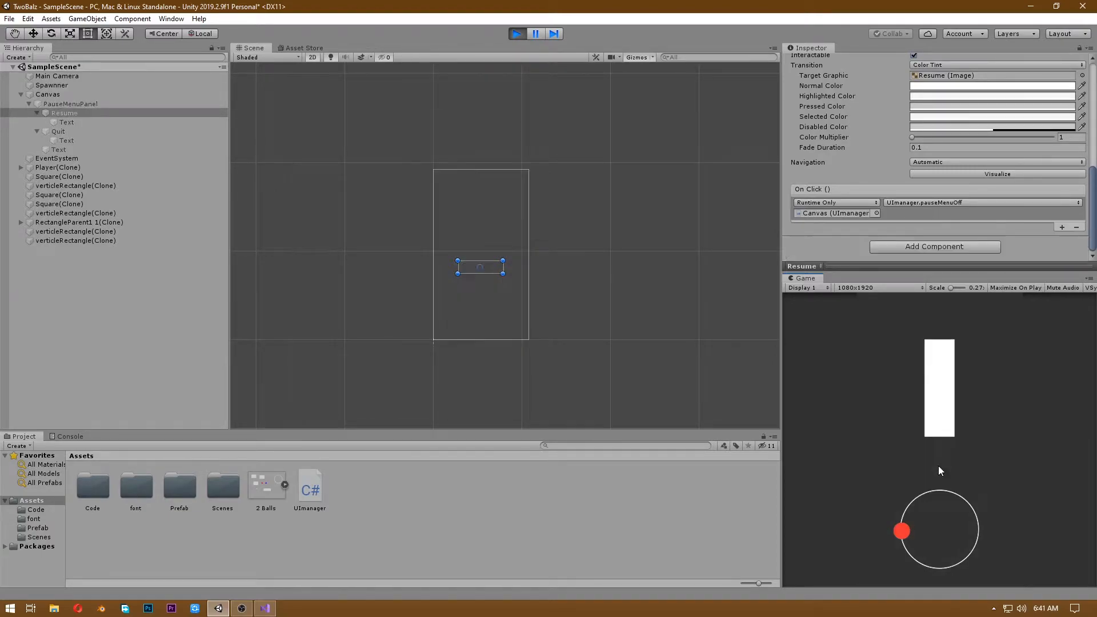
{"action": "left_click", "coordinate": [515, 36]}
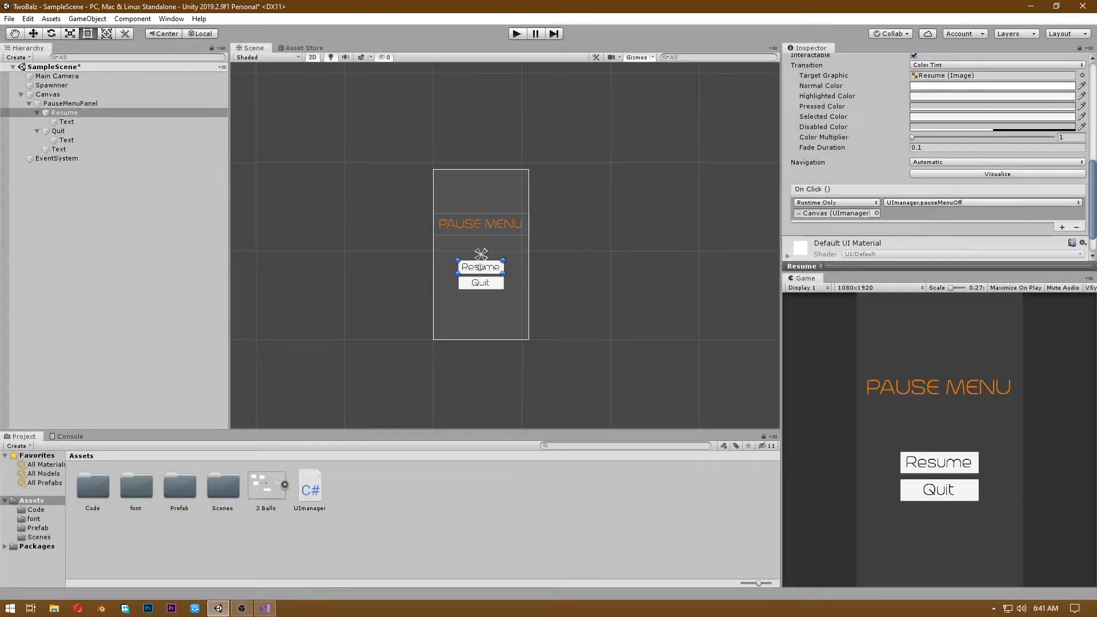
- Switch to Visual Studio and add the comment "//to stop the game" below the pauseMenu declaration in the UImanager script
{"action": "left_click", "coordinate": [274, 610]}
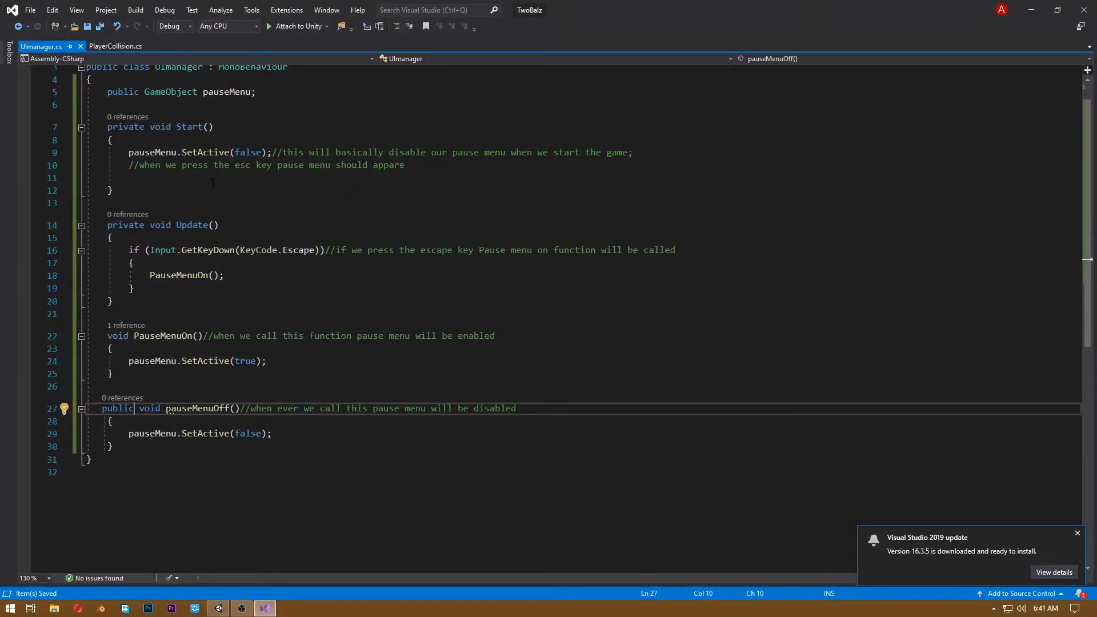
{"action": "scroll", "coordinate": [212, 183], "scroll_direction": "up", "scroll_amount": 1}
{"action": "left_click", "coordinate": [166, 149]}
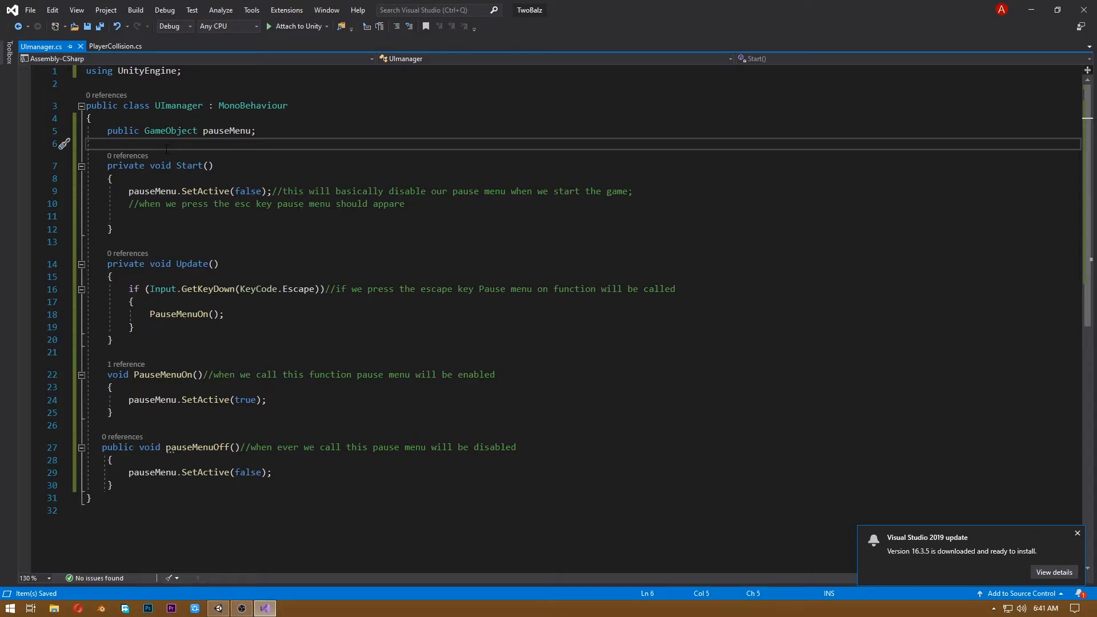
{"action": "type", "text": "//to stop"}
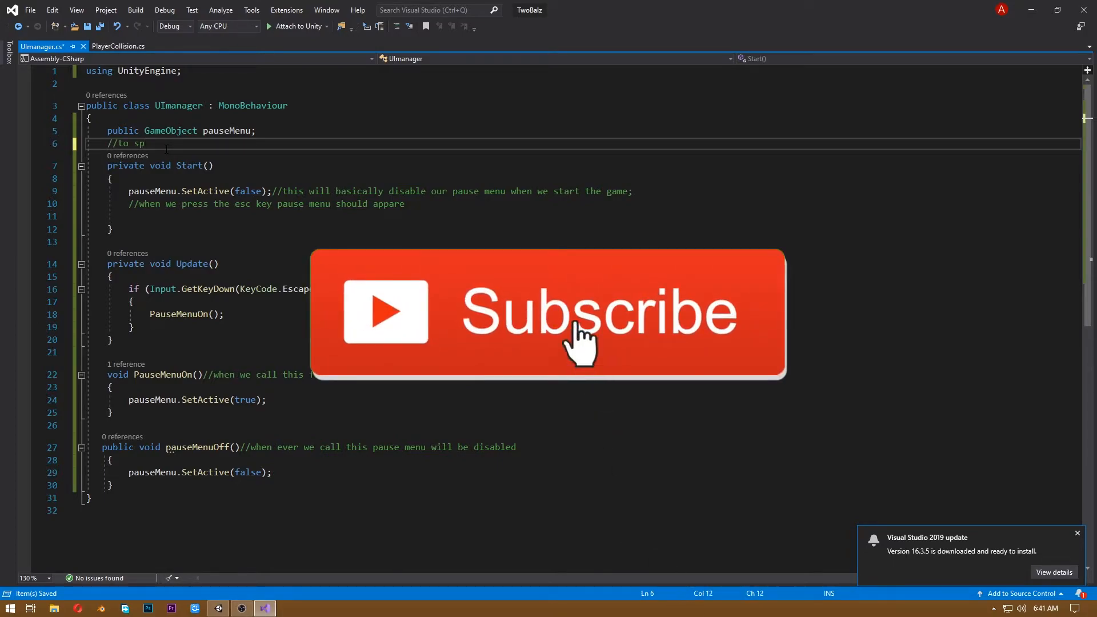
{"action": "type", "text": " the "}
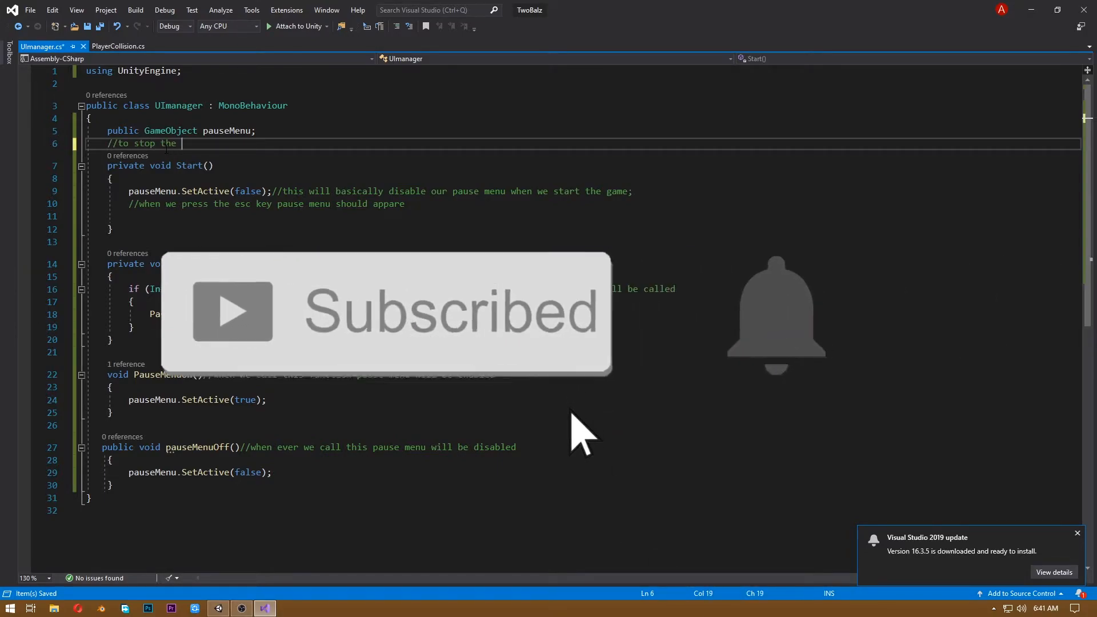
{"action": "type", "text": "game"}
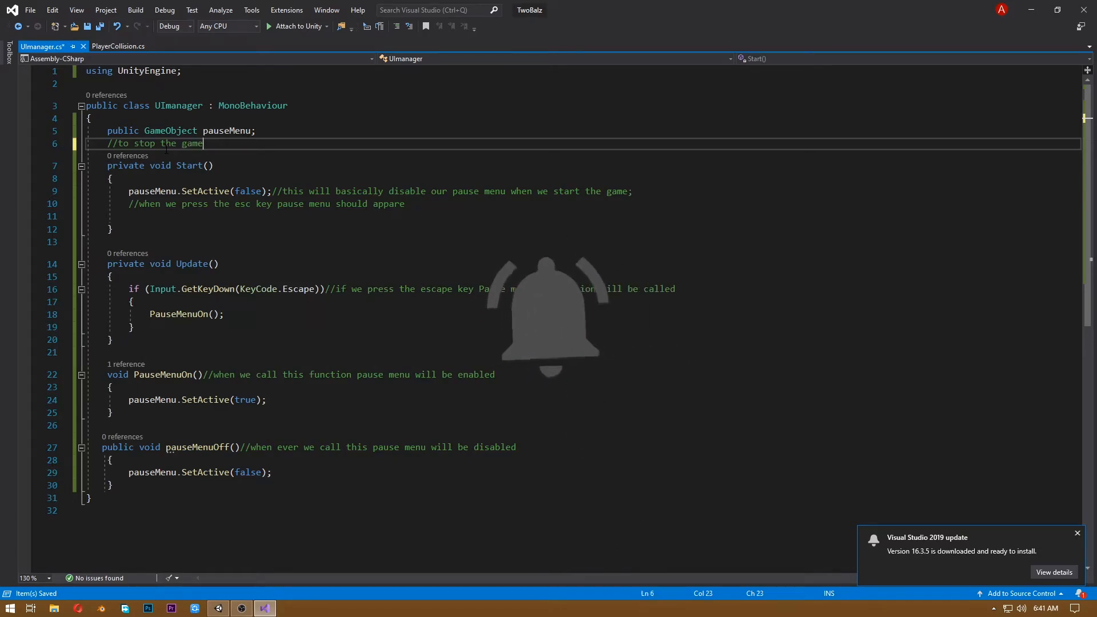